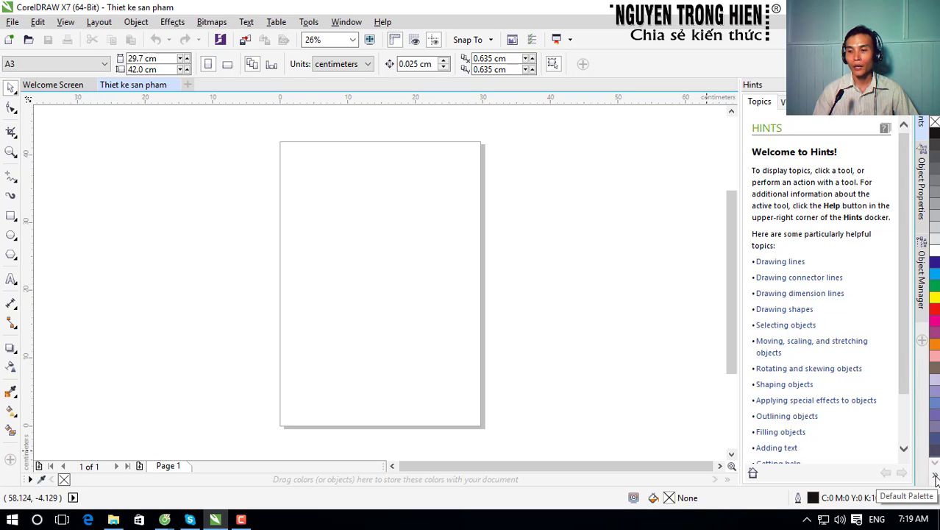
left_click(936, 479)
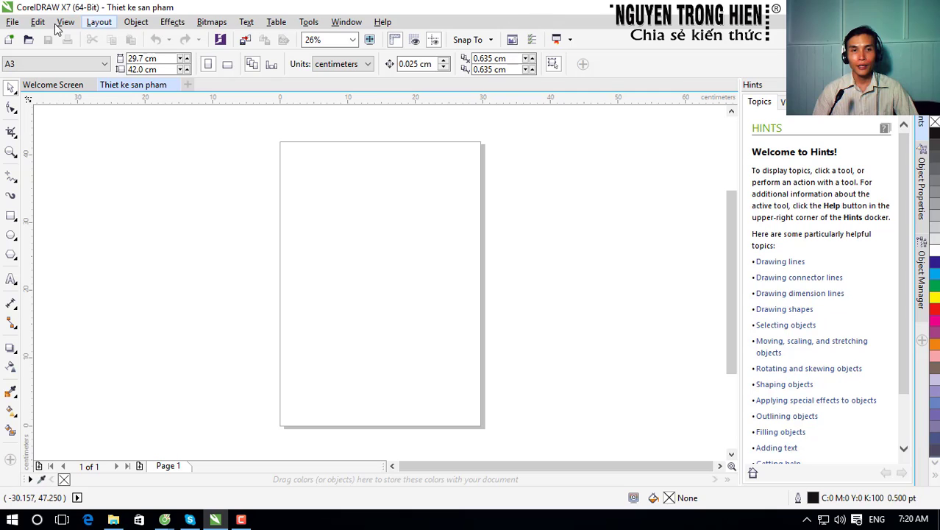
left_click(12, 22)
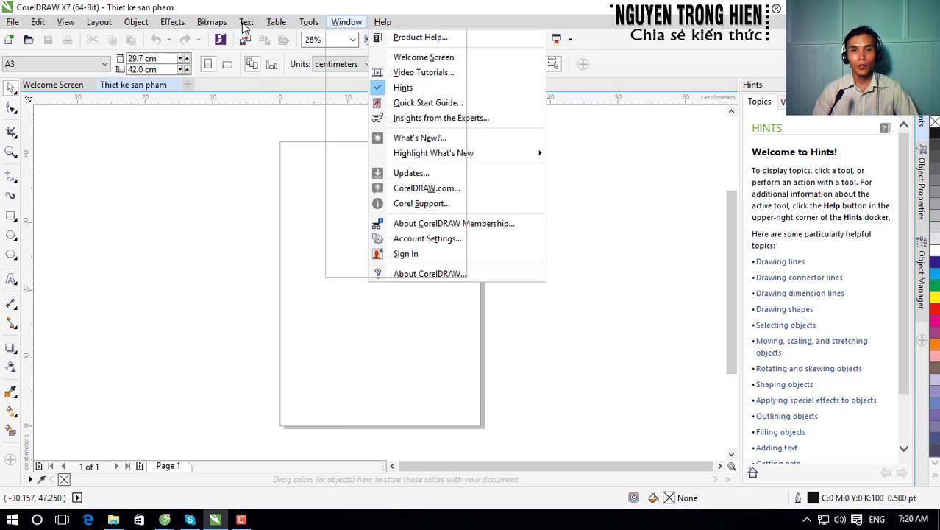
mouse_move(211, 24)
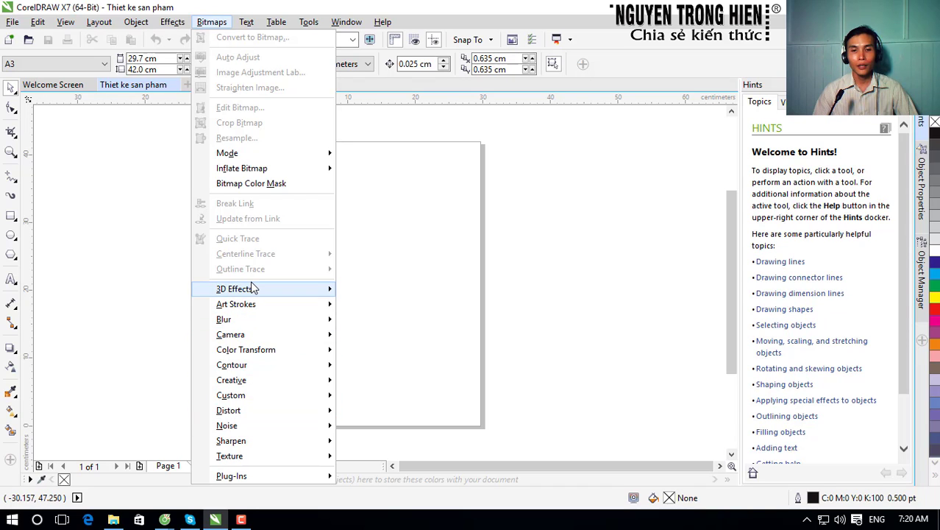
mouse_move(238, 295)
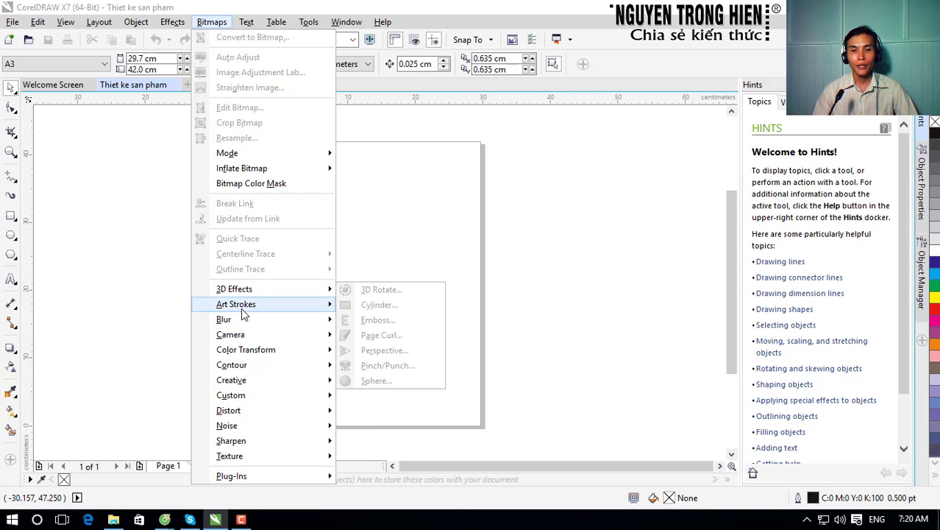
mouse_move(239, 324)
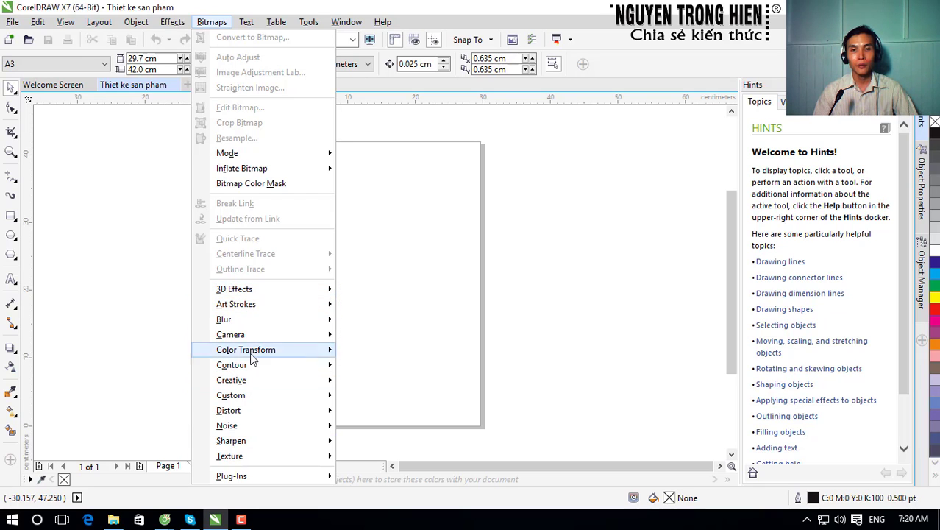
mouse_move(173, 22)
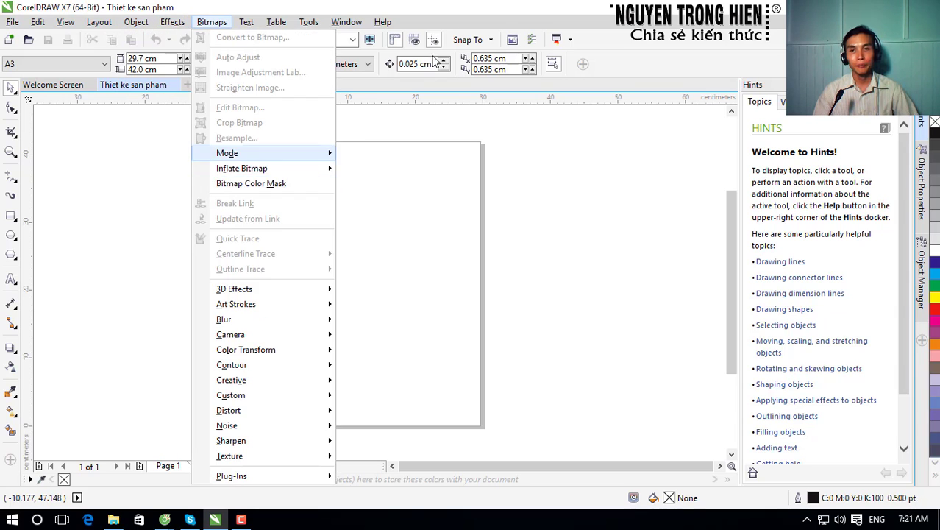
Step: Examine the tools grouped with the Shape tool and with the Crop tool, and activate Crop
left_click(10, 110)
left_click(10, 111)
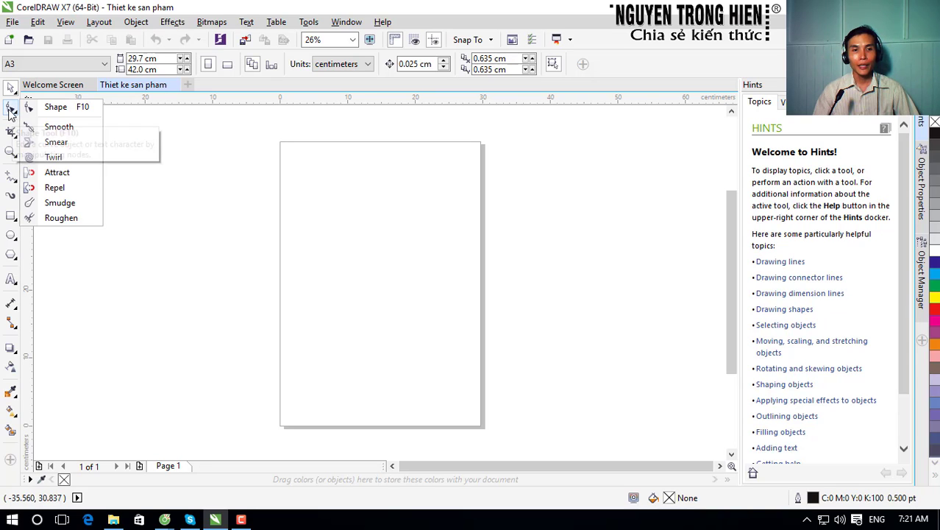
left_click(10, 111)
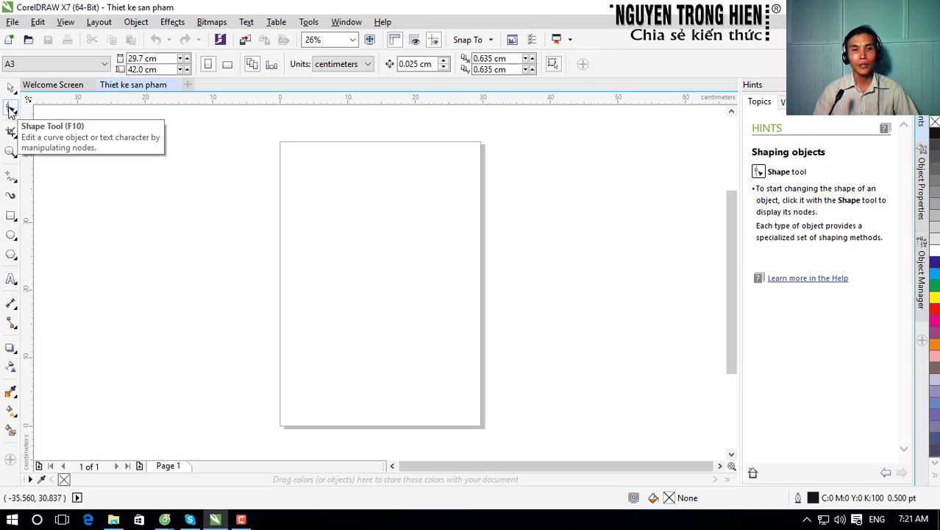
left_click(10, 110)
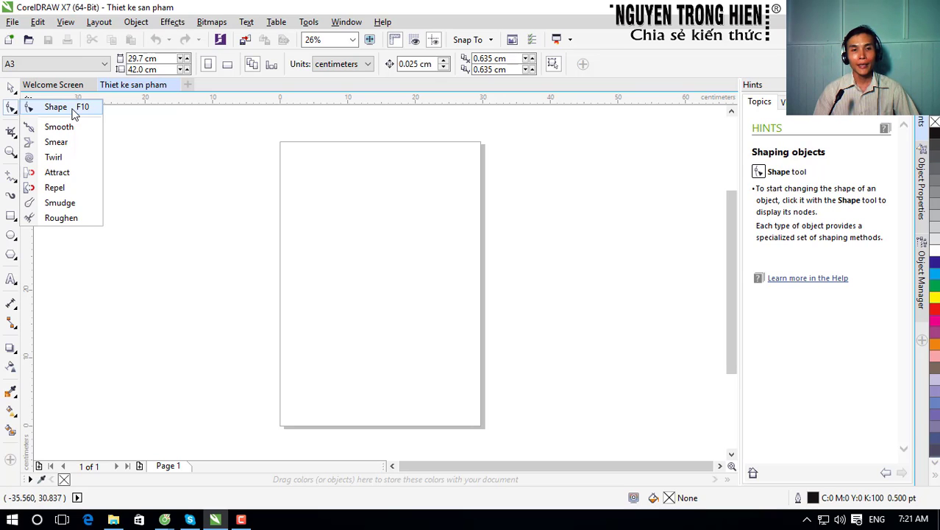
left_click(11, 131)
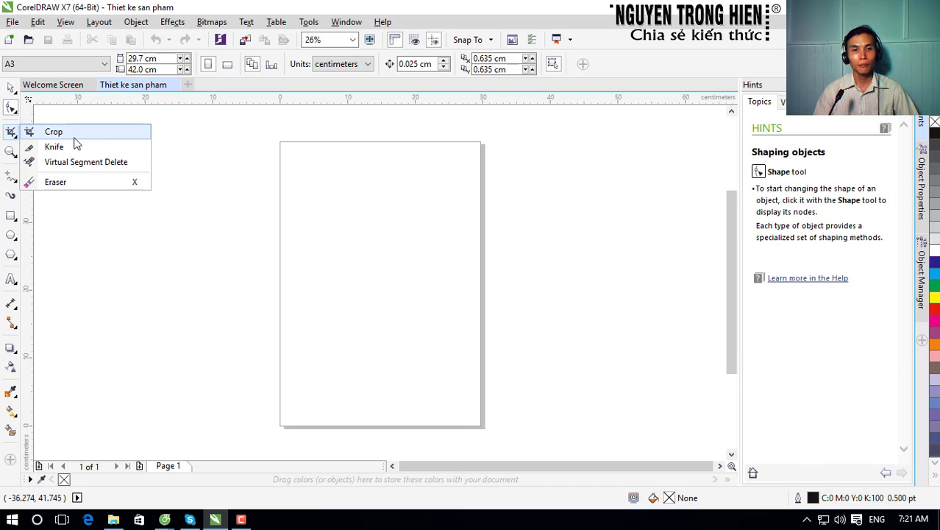
left_click(74, 137)
Step: Use the Zoom tool to magnify the empty area beside the page, and zoom out to the drawing space limit
left_click(11, 153)
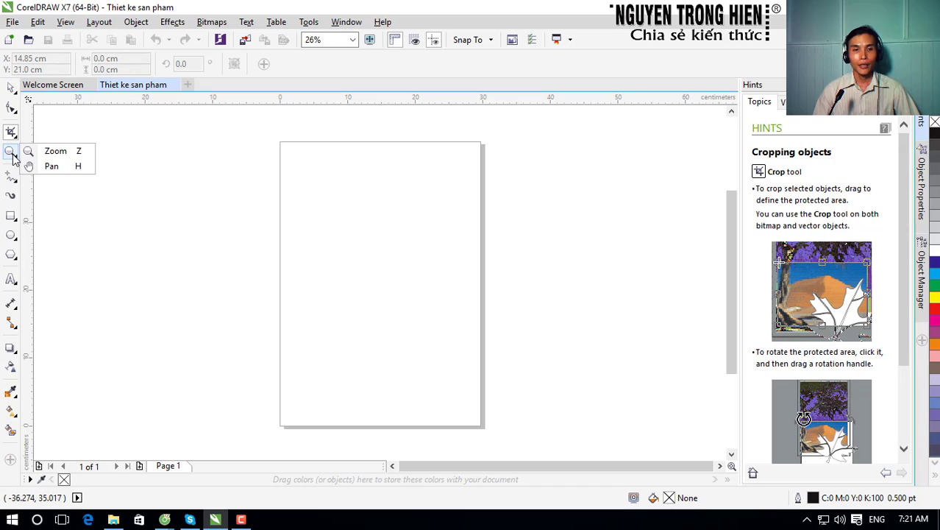
left_click(68, 158)
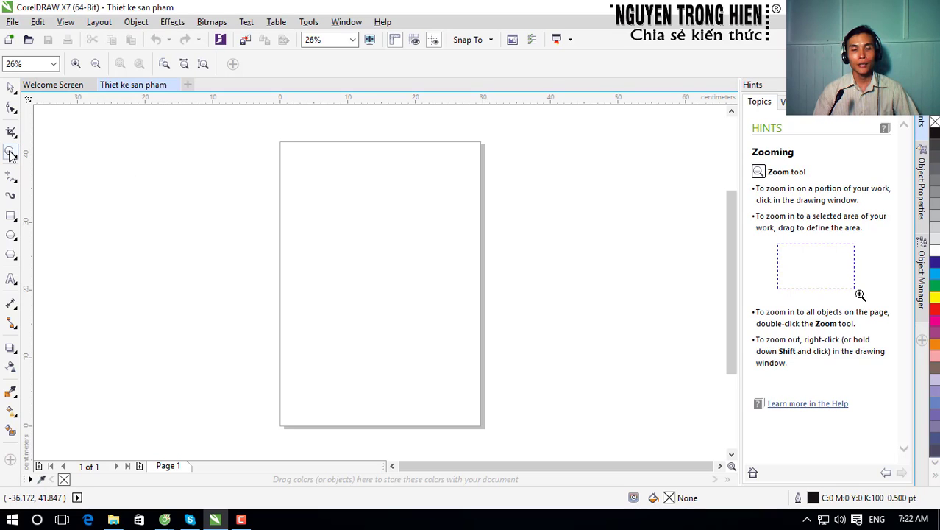
left_click(10, 153)
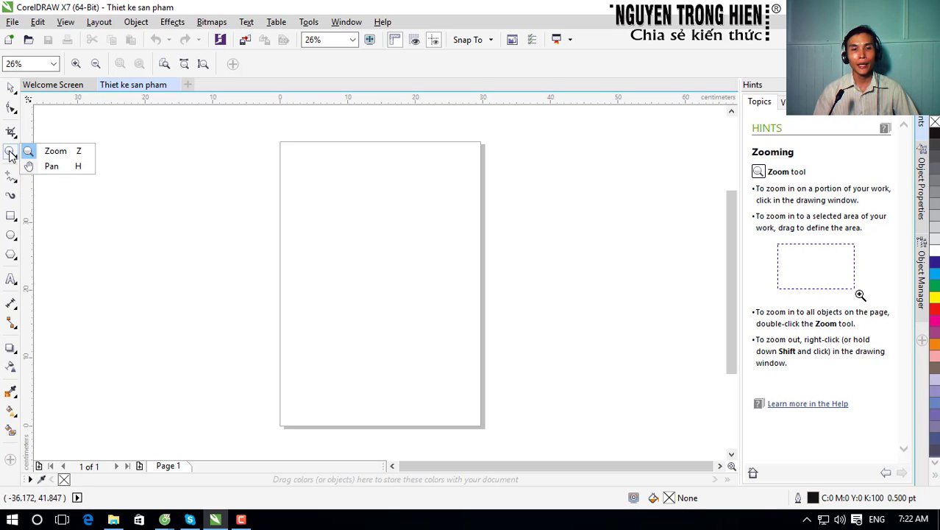
left_click(57, 150)
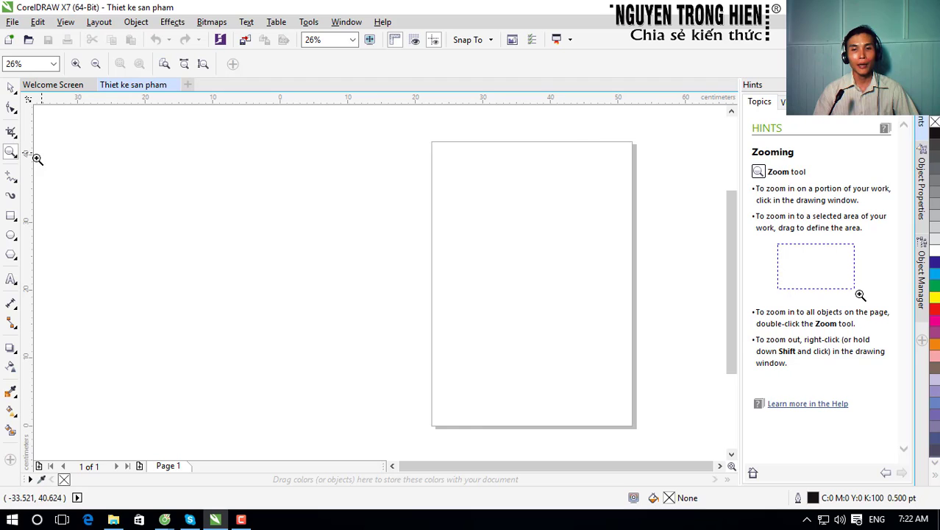
left_click(37, 156)
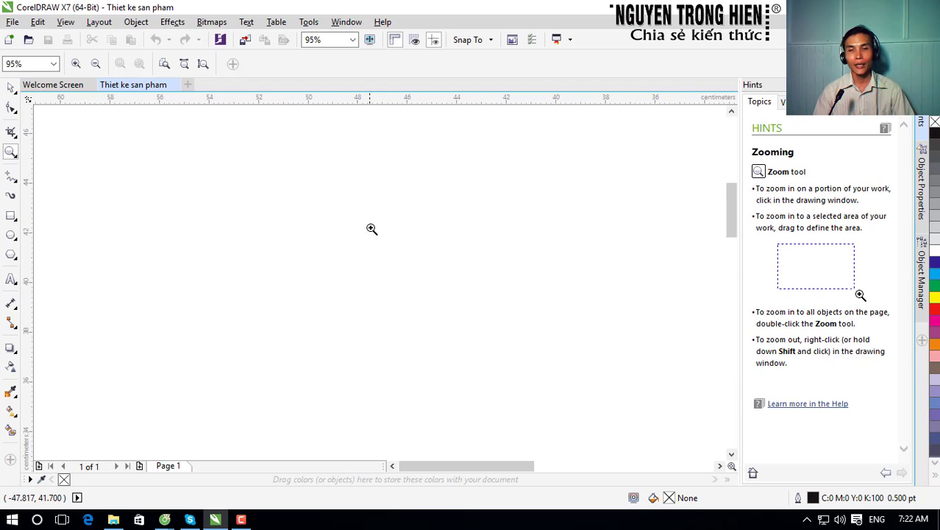
scroll(368, 227, "down", 1)
scroll(339, 224, "down", 3)
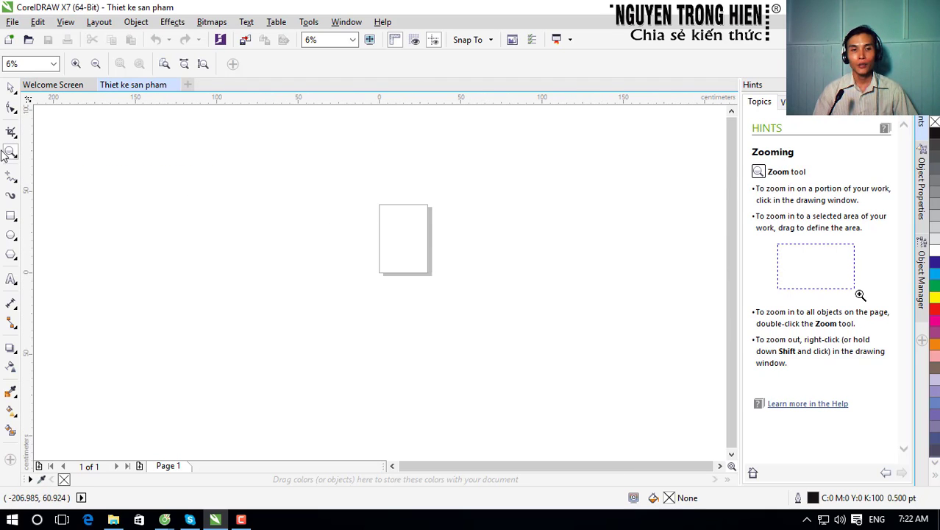
scroll(434, 330, "down", 2)
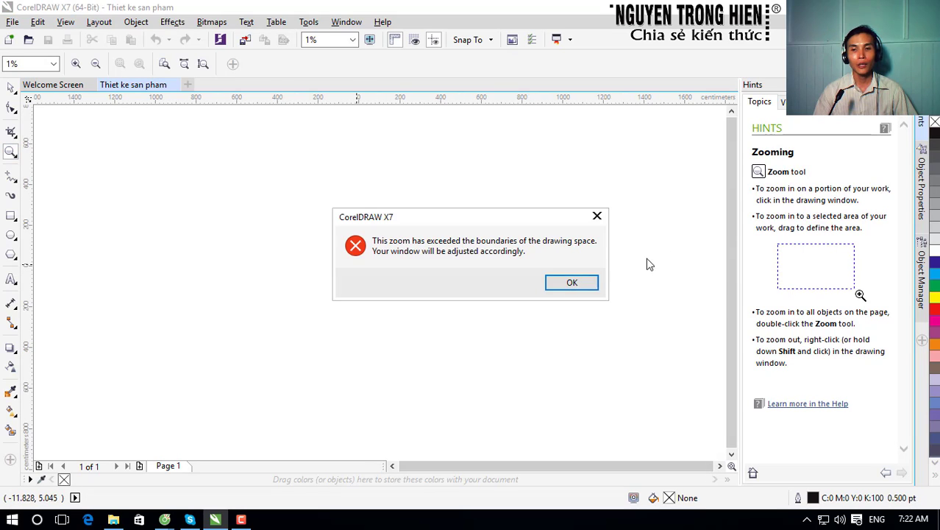
left_click(571, 282)
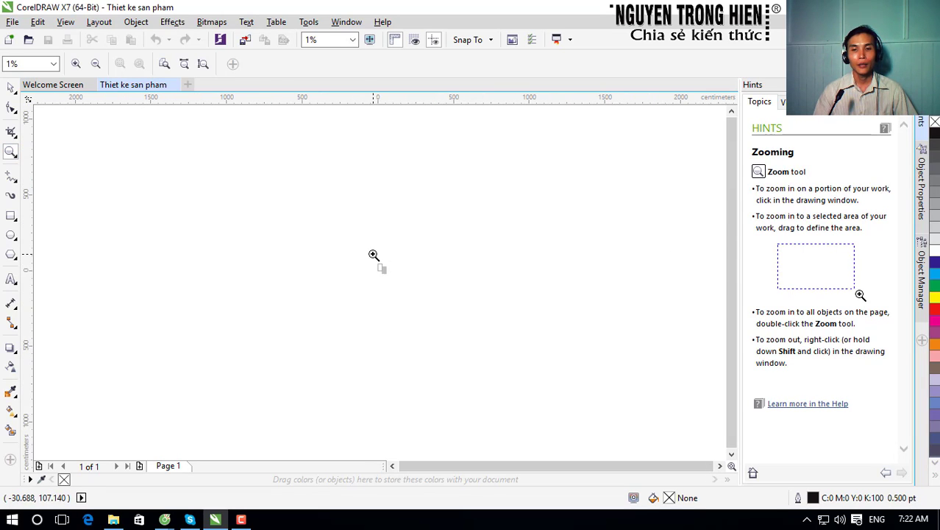
Step: Zoom in on the page with successive marquees until it fills the drawing area's height
left_click_drag(373, 254, 390, 284)
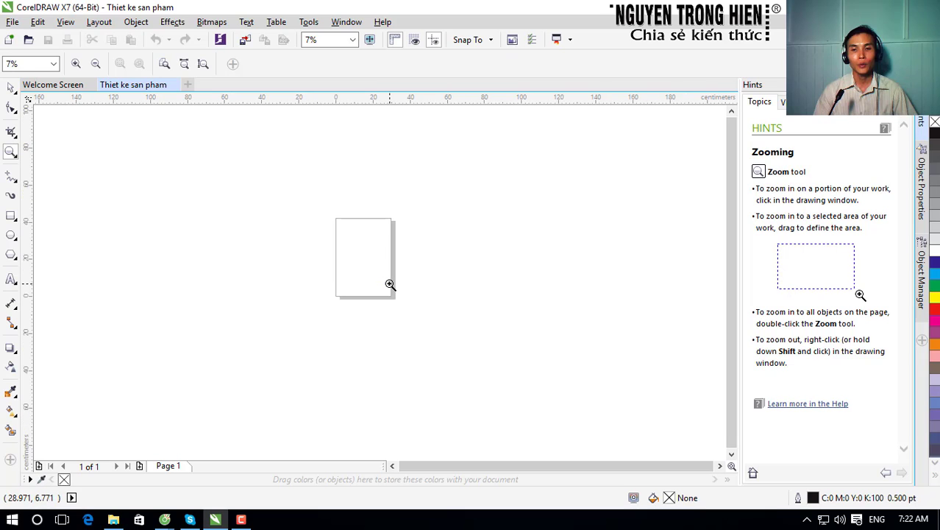
left_click_drag(321, 204, 406, 323)
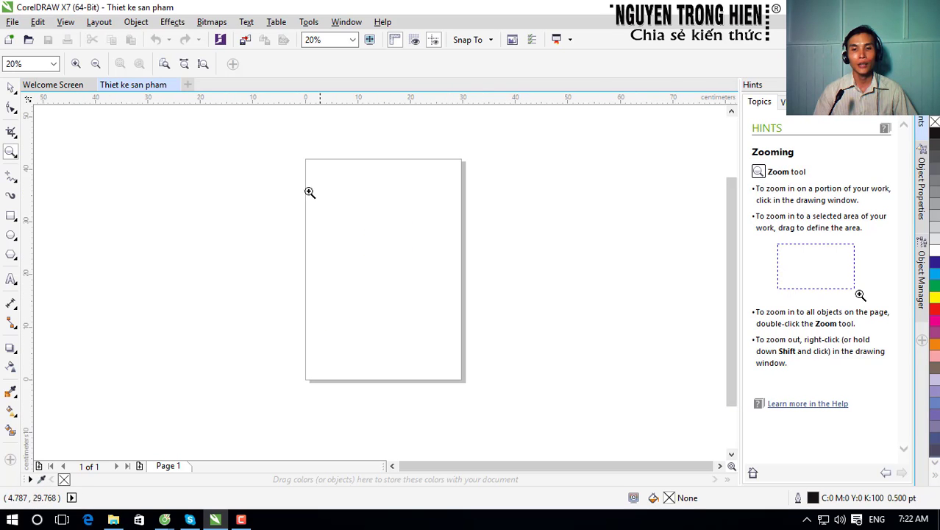
left_click_drag(293, 162, 477, 387)
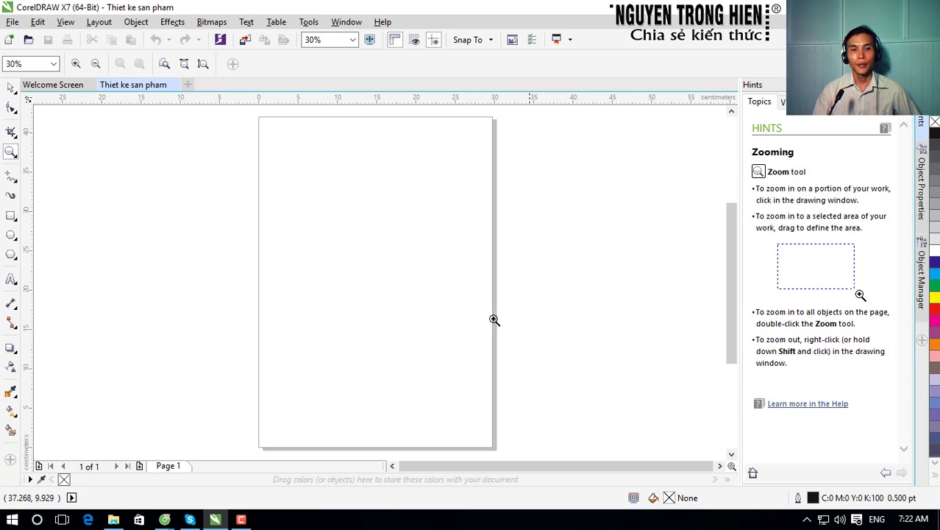
Step: Examine the curve drawing tools and the preset strokes of the Artistic Media tool
left_click(10, 180)
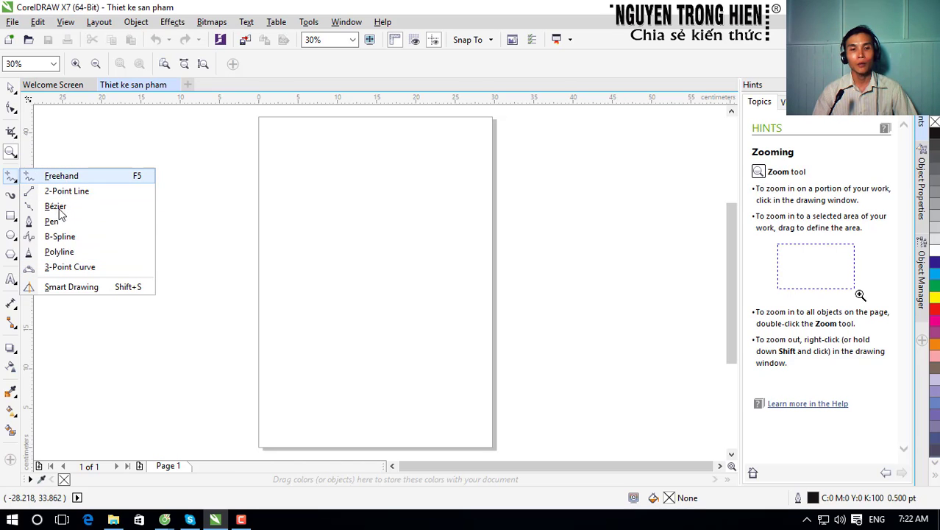
left_click(9, 197)
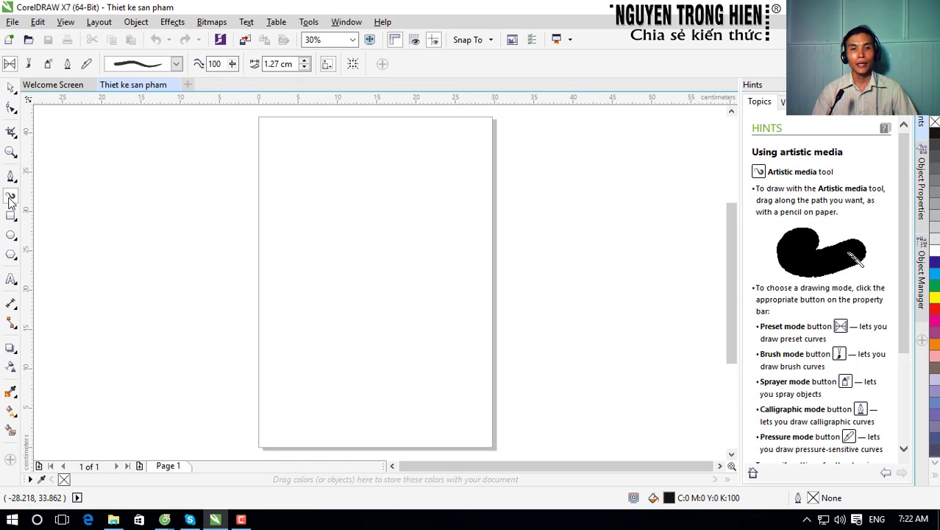
left_click(175, 64)
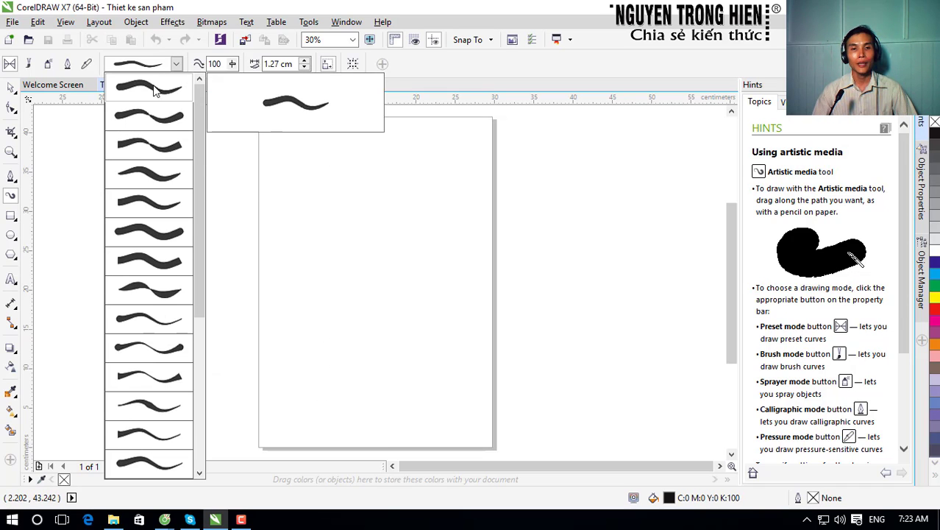
Step: Draw a wide rectangle across the upper part of the page and a square about 15 cm wide below it
left_click(8, 219)
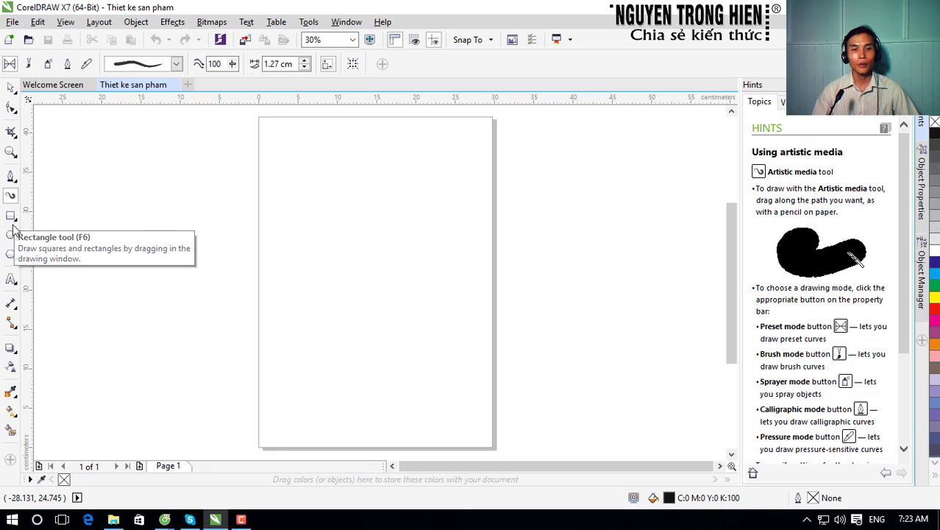
left_click(10, 220)
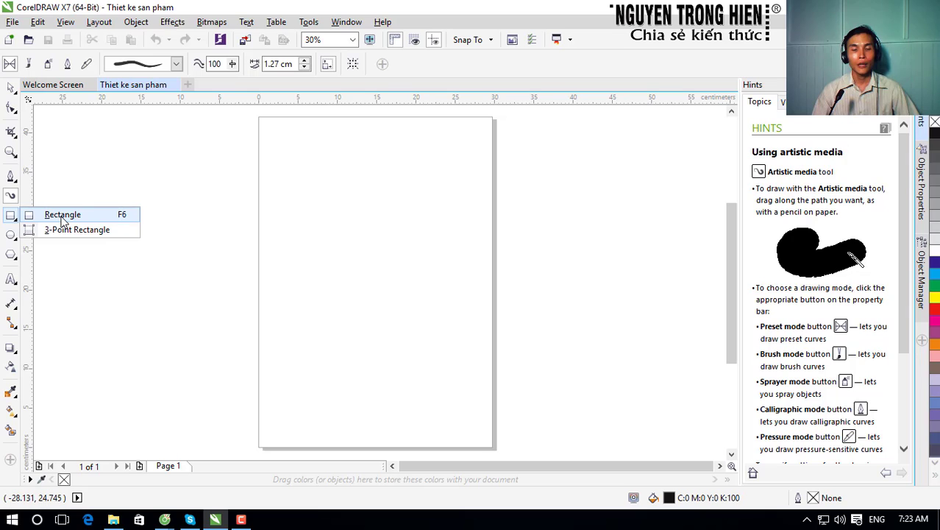
left_click(62, 220)
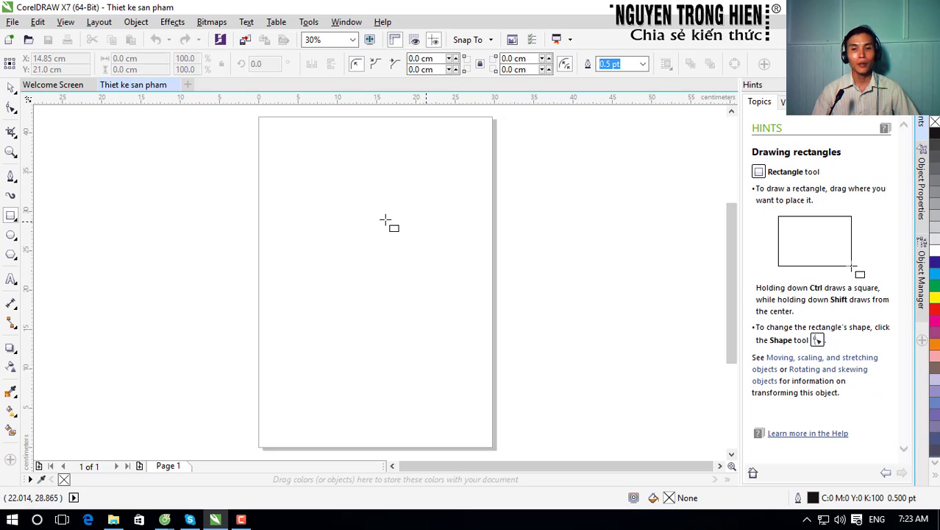
mouse_move(275, 172)
left_mouse_down()
mouse_move(384, 208)
mouse_move(462, 218)
mouse_move(442, 244)
left_mouse_up()
left_click_drag(320, 267, 417, 384)
key("ctrl")
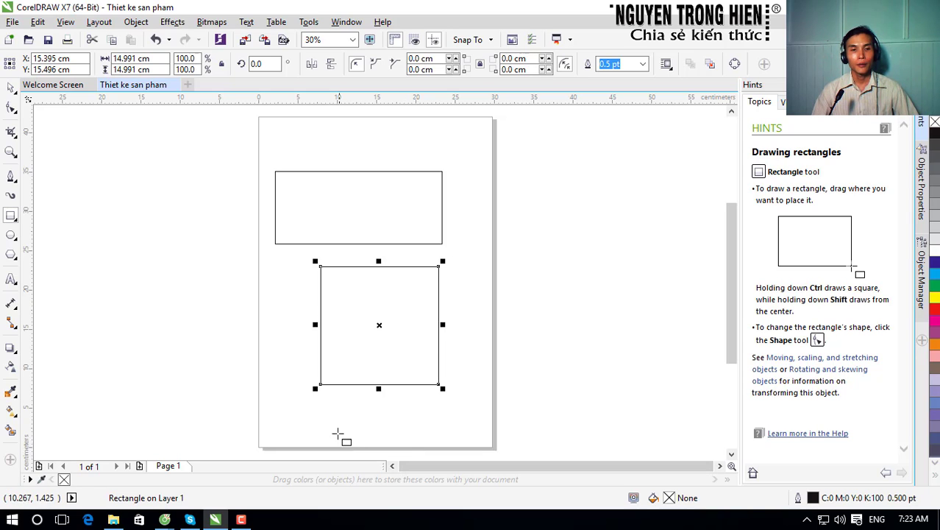
Step: Draw an ellipse about 16.1 × 11.5 cm and two circles about 12.8 cm and 9.6 cm across, left of the page
left_click(11, 238)
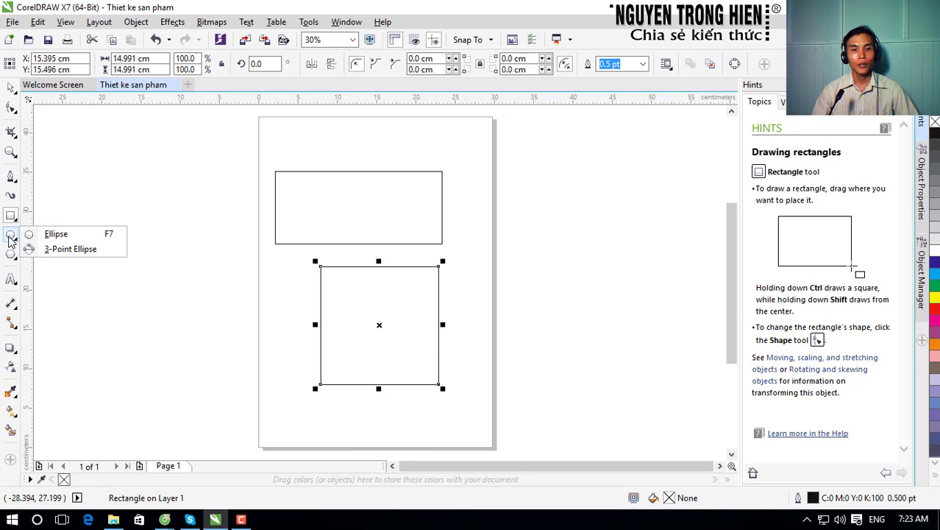
left_click(69, 237)
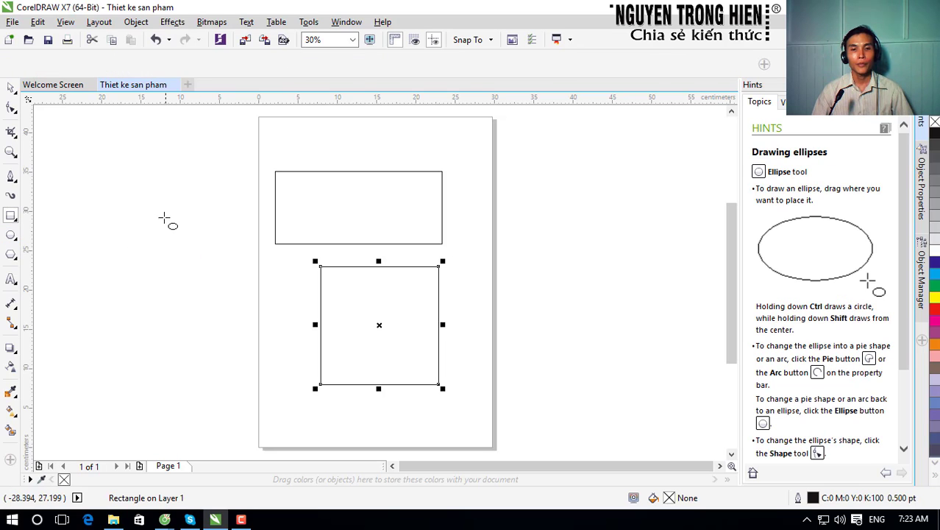
left_click_drag(95, 179, 222, 270)
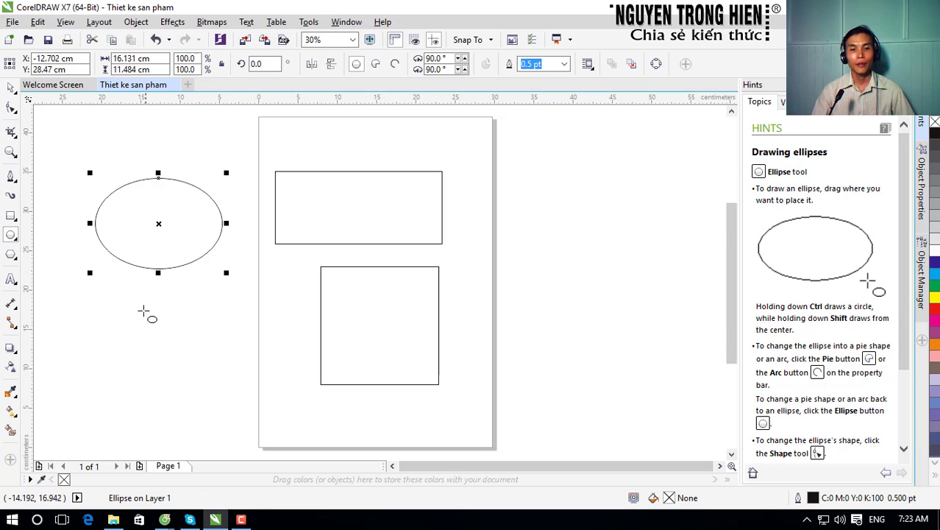
left_click_drag(140, 309, 238, 411)
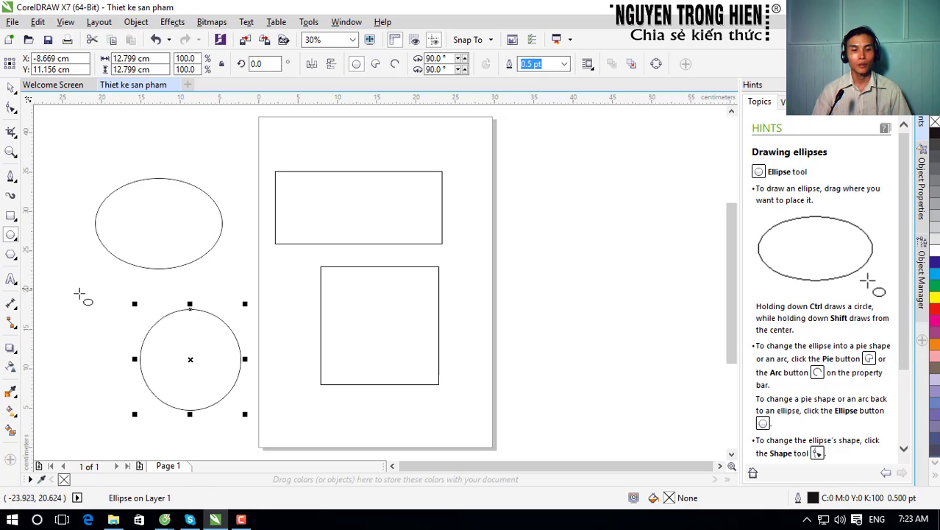
left_click_drag(84, 302, 108, 323)
mouse_move(117, 336)
left_mouse_down()
mouse_move(86, 302)
mouse_move(123, 340)
left_mouse_up()
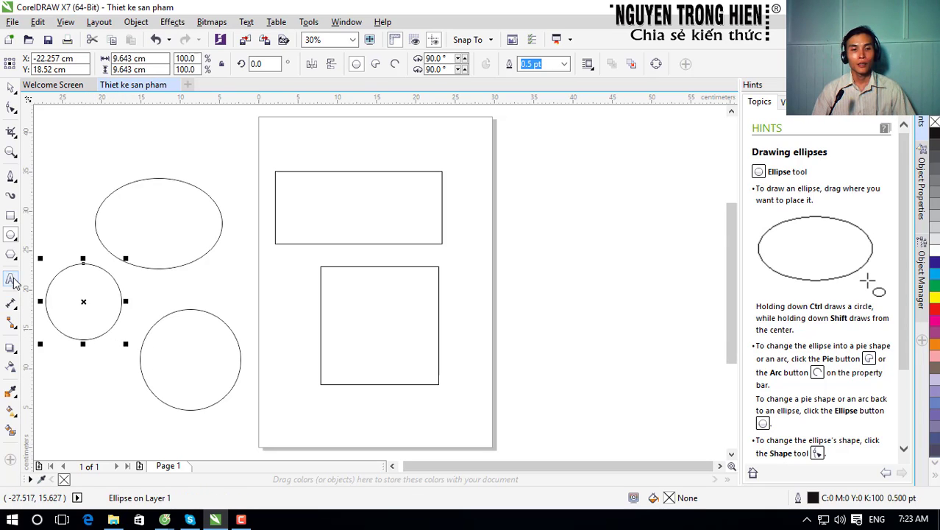
Step: Draw a five-sided polygon about 16 × 15.2 cm to the right of the page's upper part
left_click(12, 260)
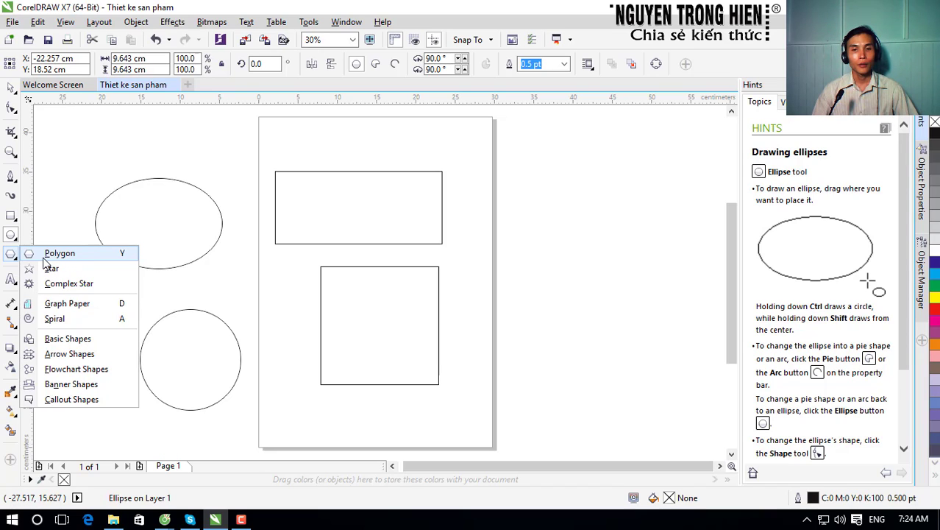
left_click(47, 254)
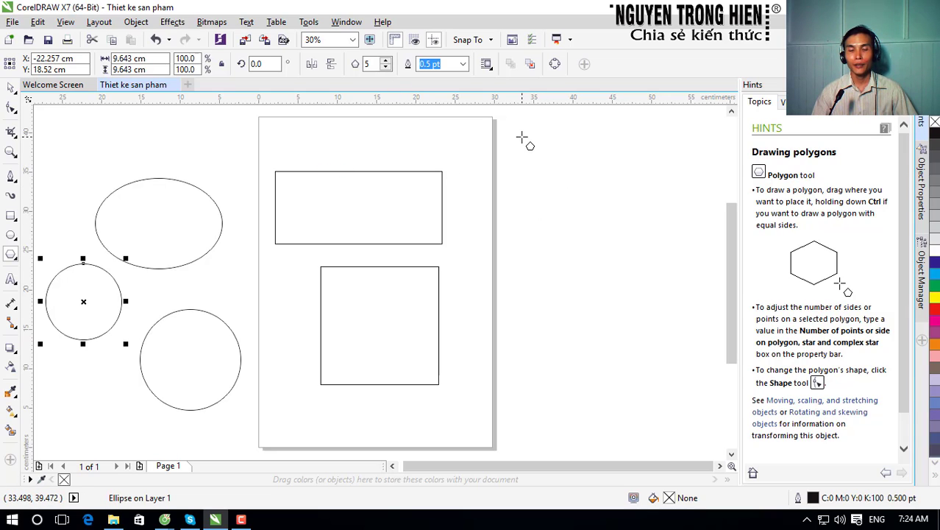
left_click_drag(530, 139, 634, 272)
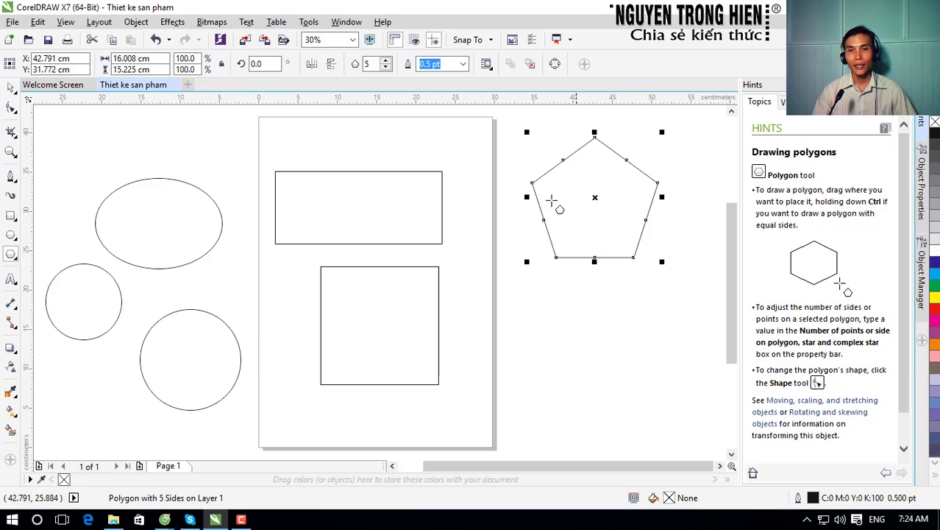
Step: Set the polygon's number of sides to 3 and, after that, to 6
double_click(375, 64)
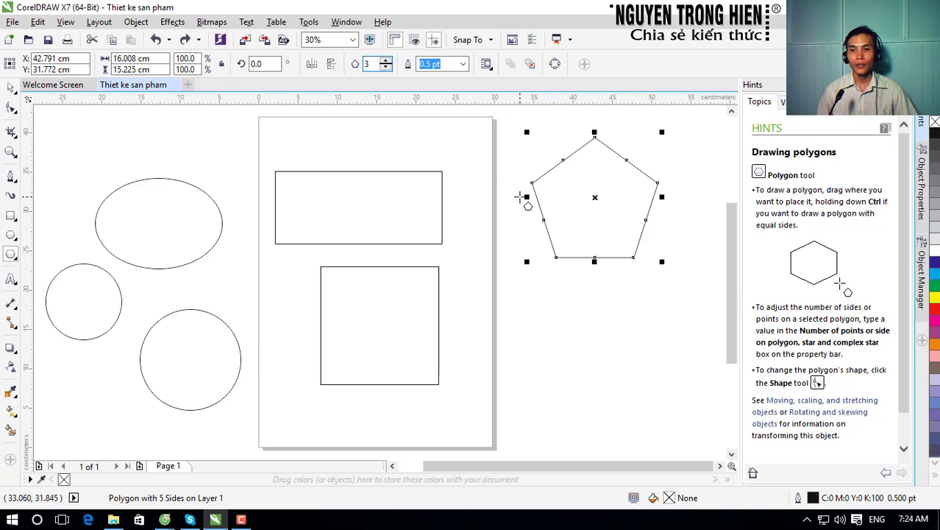
type("3")
key("Return")
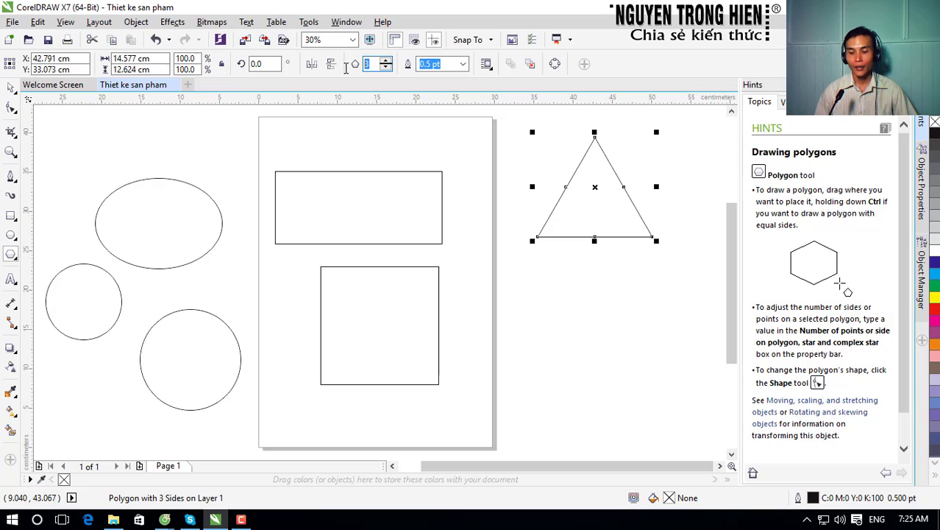
type("6")
key("Return")
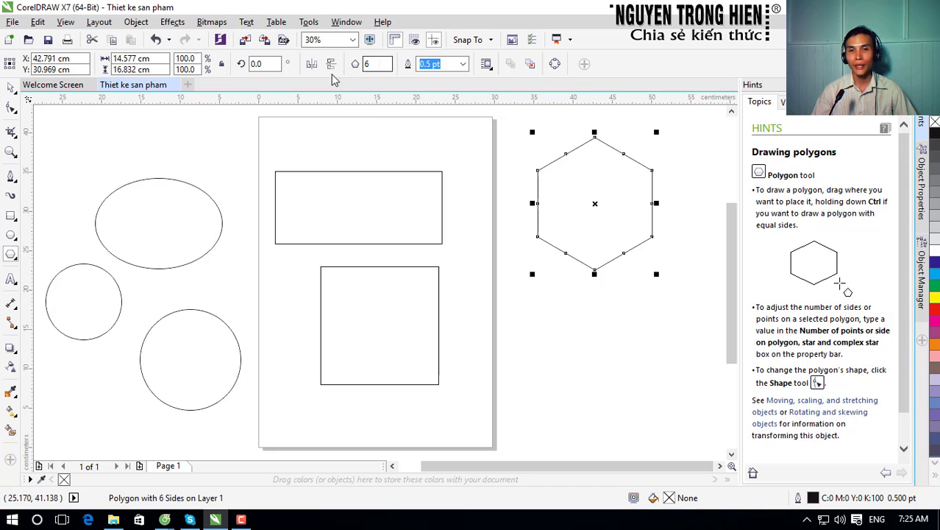
Step: Draw a five-pointed star about 15.9 × 15.1 cm below the hexagon
left_click(11, 254)
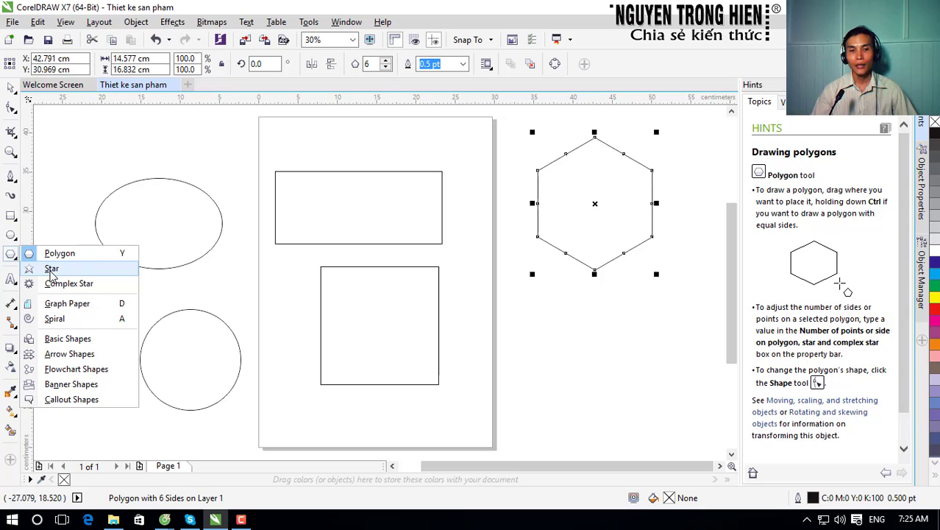
left_click(52, 270)
left_click_drag(551, 305, 666, 430)
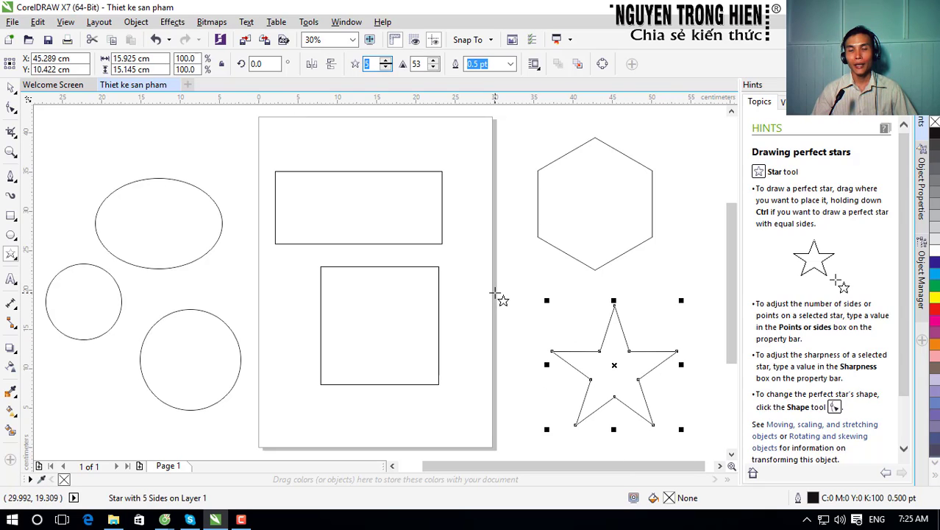
Step: Raise the star's number of points to 10
left_click(385, 60)
left_click(386, 61)
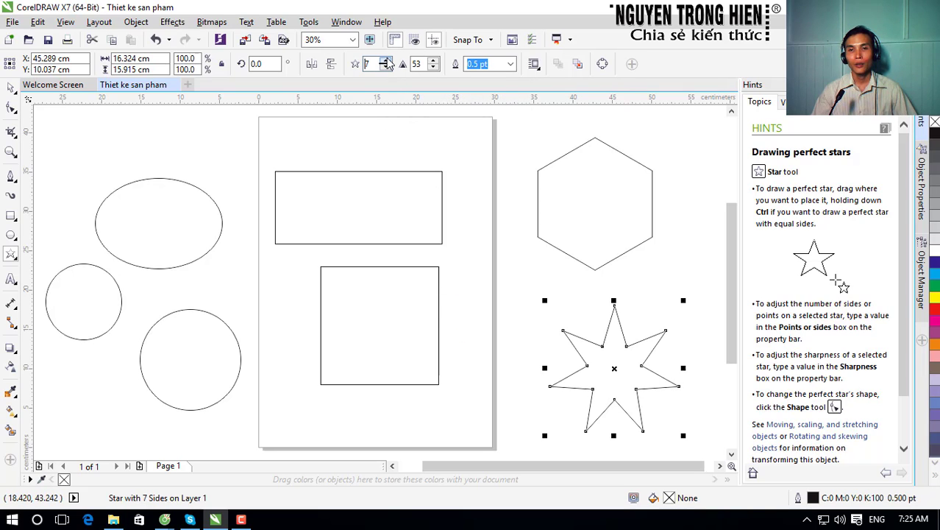
left_click(386, 61)
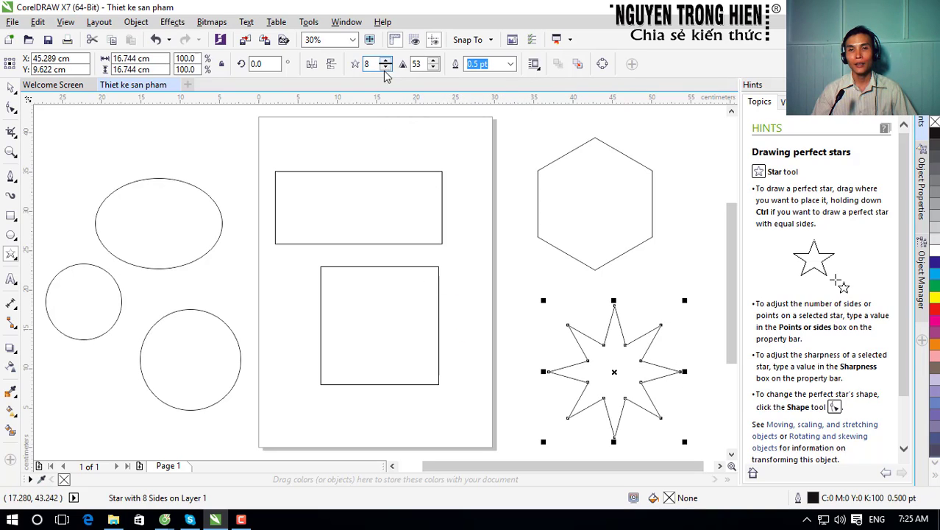
left_click(386, 60)
left_click(386, 61)
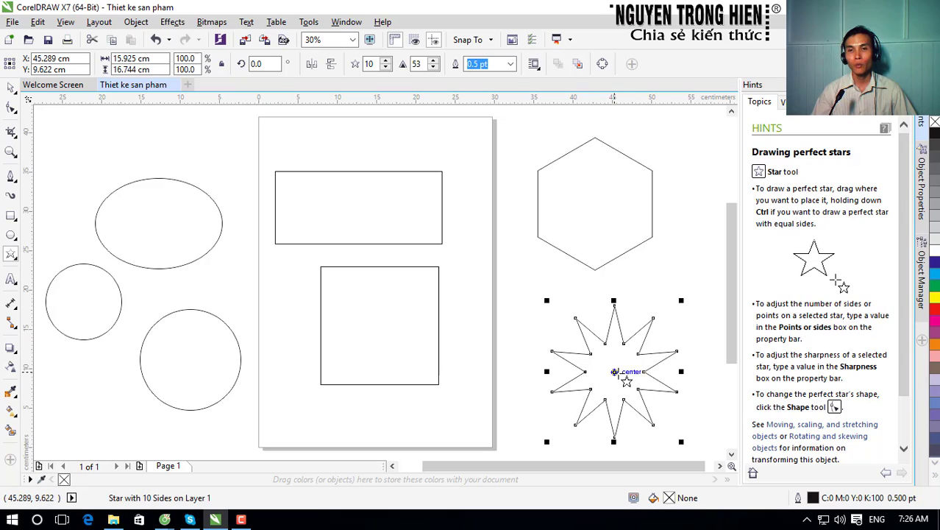
Step: Try a sharpness of 25 and of 10 on the ten-pointed star
left_click(416, 64)
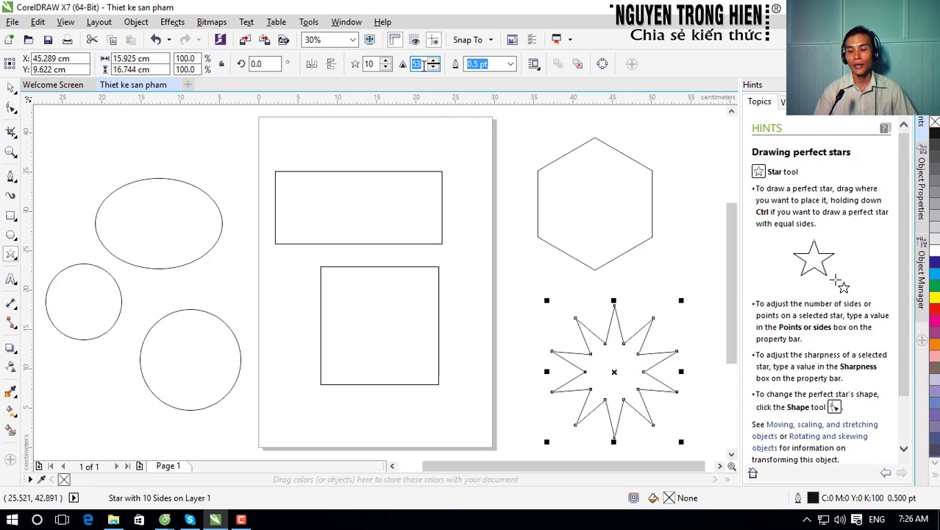
key("Return")
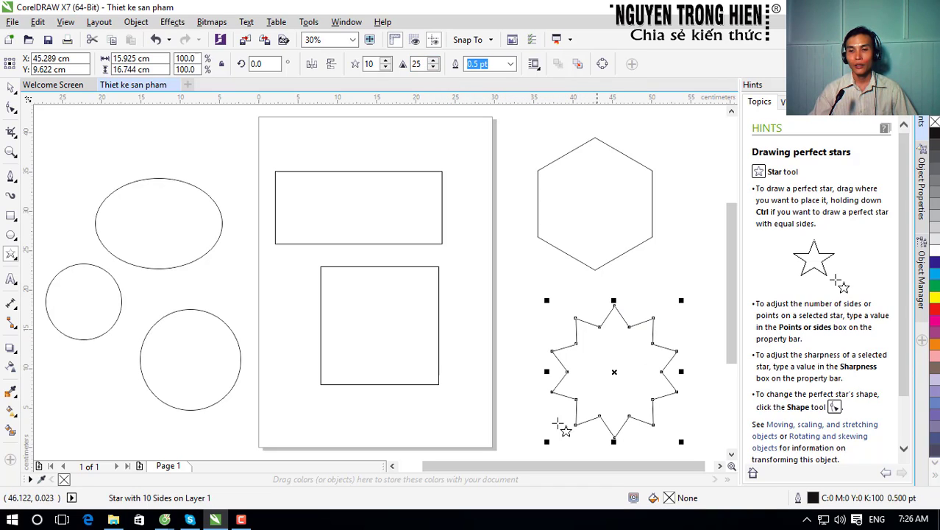
left_click(418, 64)
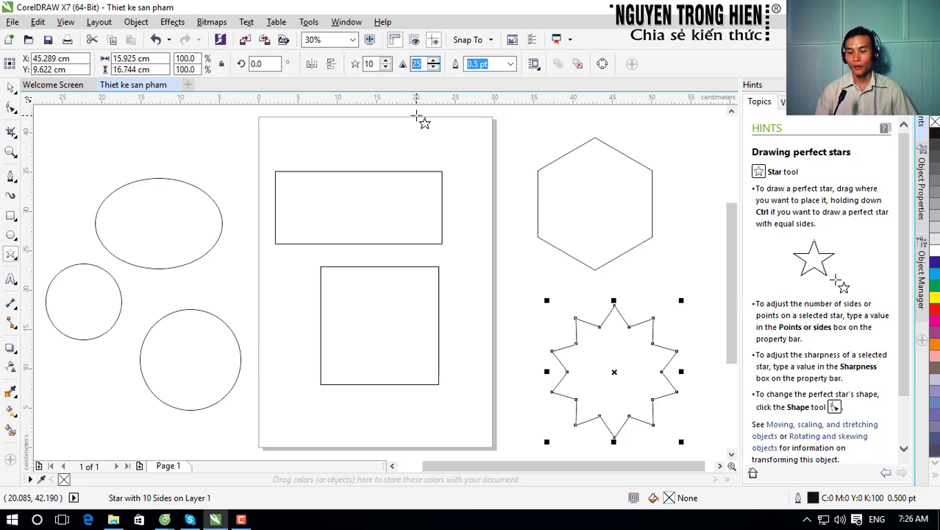
key("Return")
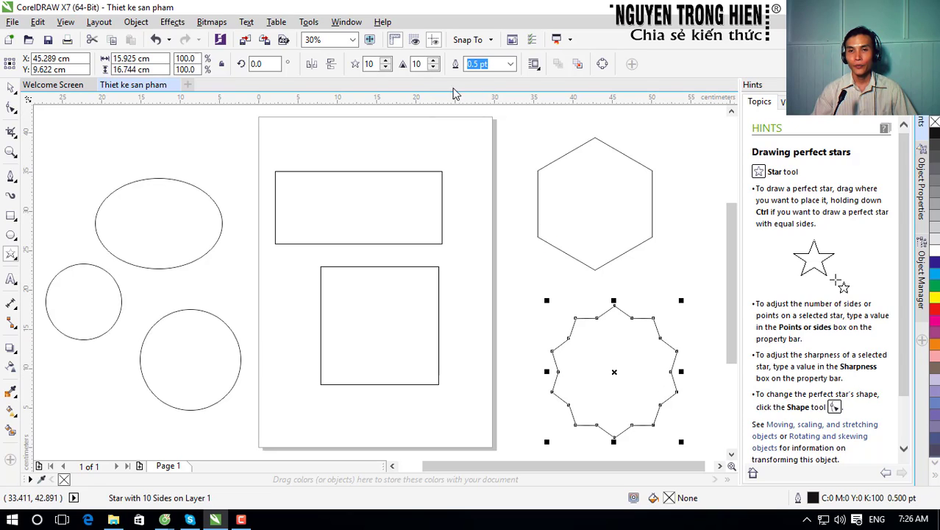
Step: Set the star's sharpness to 50 and its number of points to 5
left_click(418, 64)
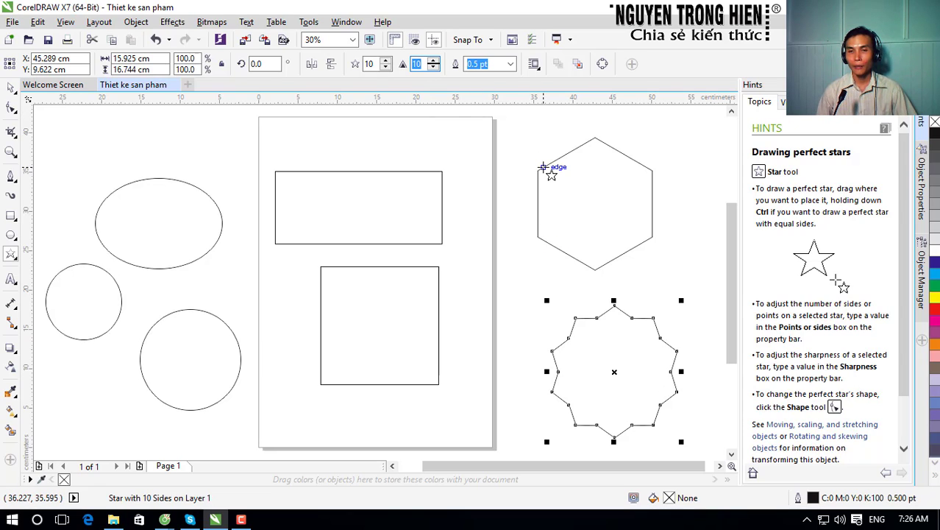
type("50")
key("Return")
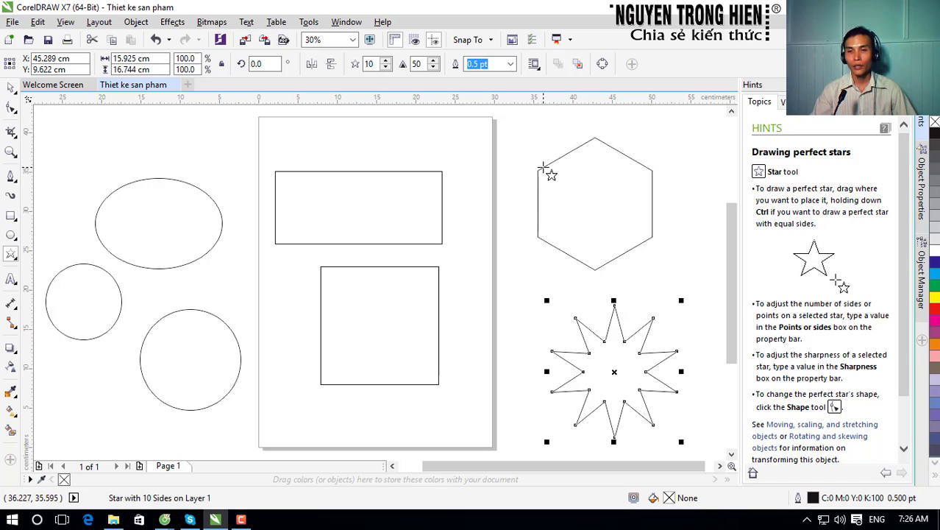
left_click(373, 64)
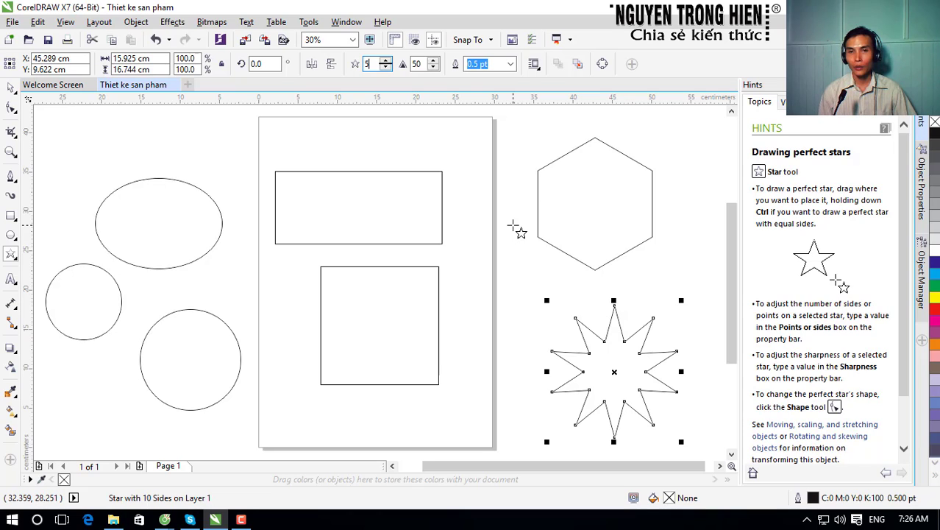
type("5")
key("Return")
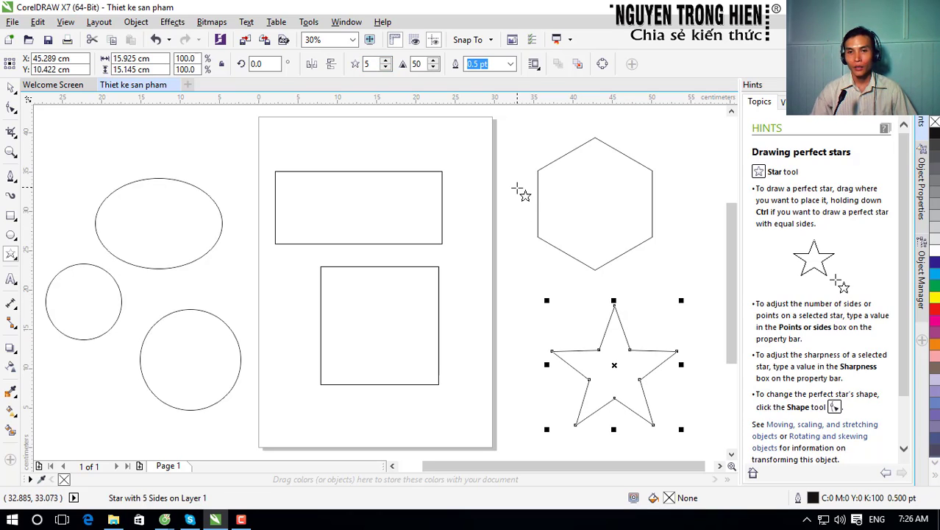
Step: Draw a nine-pointed complex star about 13.3 × 13.1 cm over the page's right edge and move it about 1 cm up and to the left
left_click(11, 87)
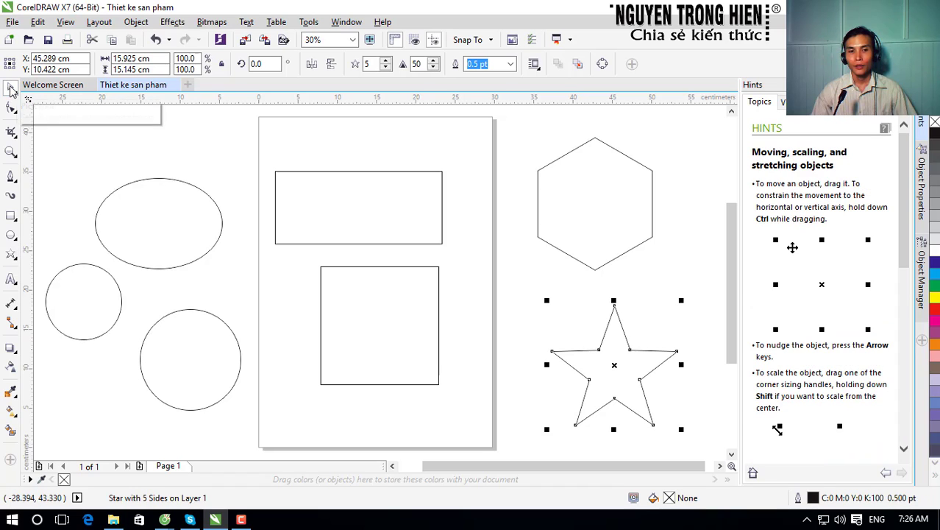
left_click(13, 257)
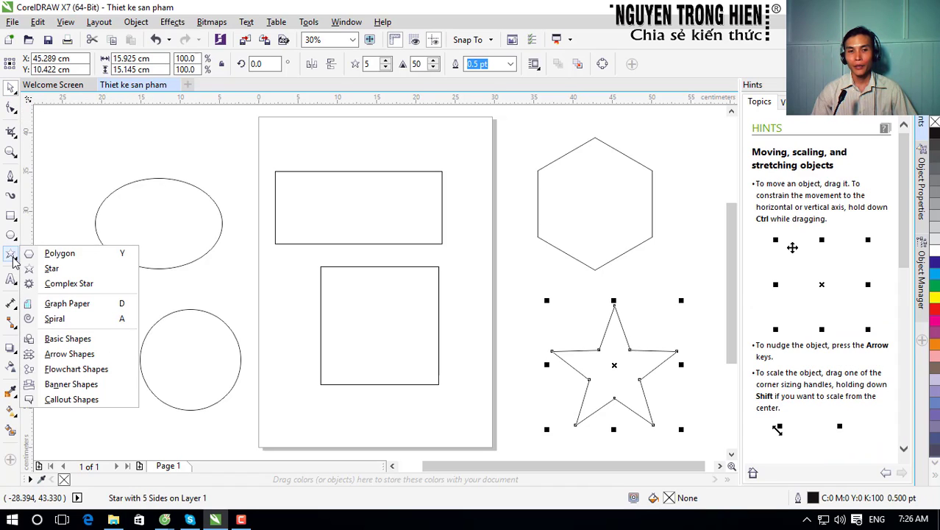
left_click(77, 287)
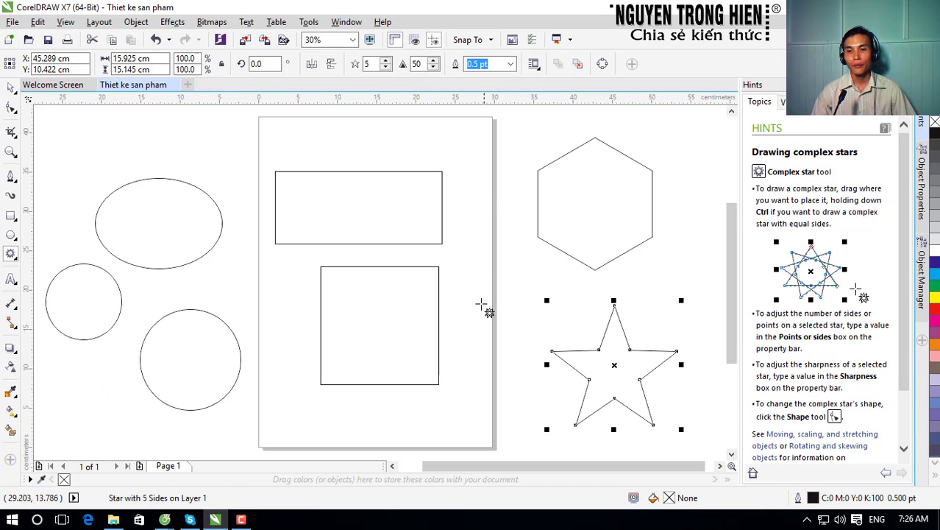
left_click_drag(475, 256, 555, 361)
left_click(11, 87)
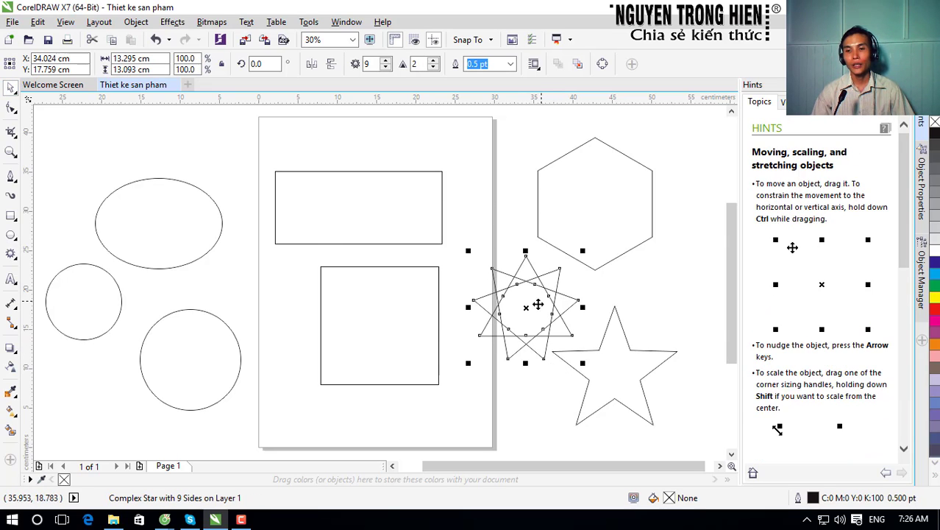
left_click_drag(534, 319, 525, 313)
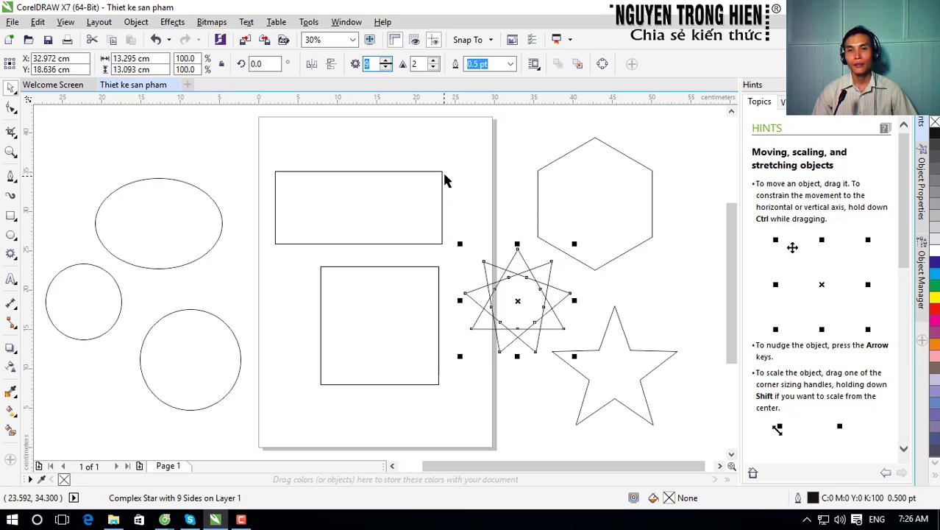
Step: Try a sharpness of 3 and of 1 on the complex star, and set it back to 2
left_click(423, 63)
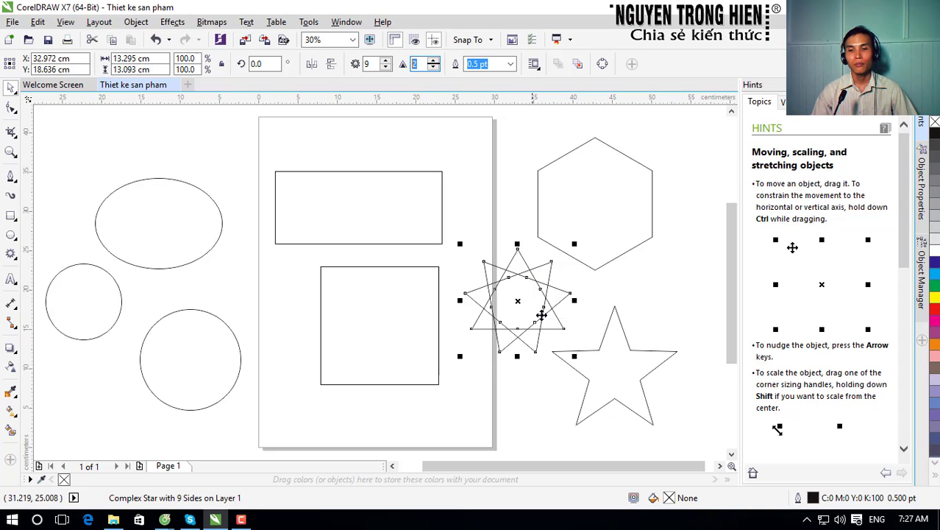
left_click(516, 307)
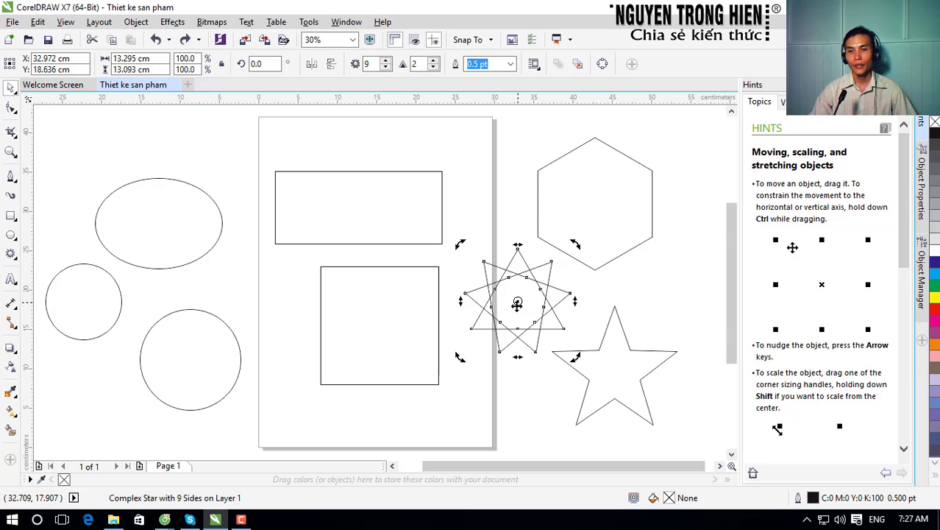
left_click(515, 307)
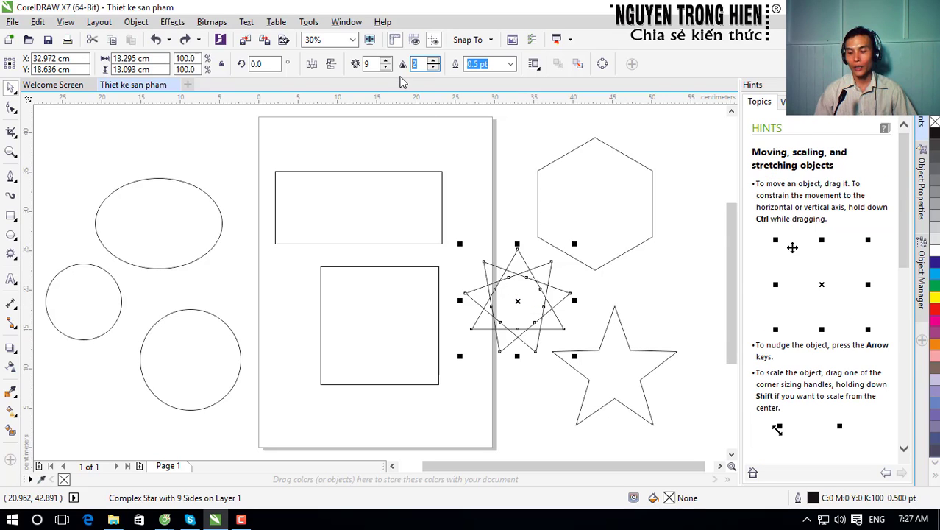
key("Return")
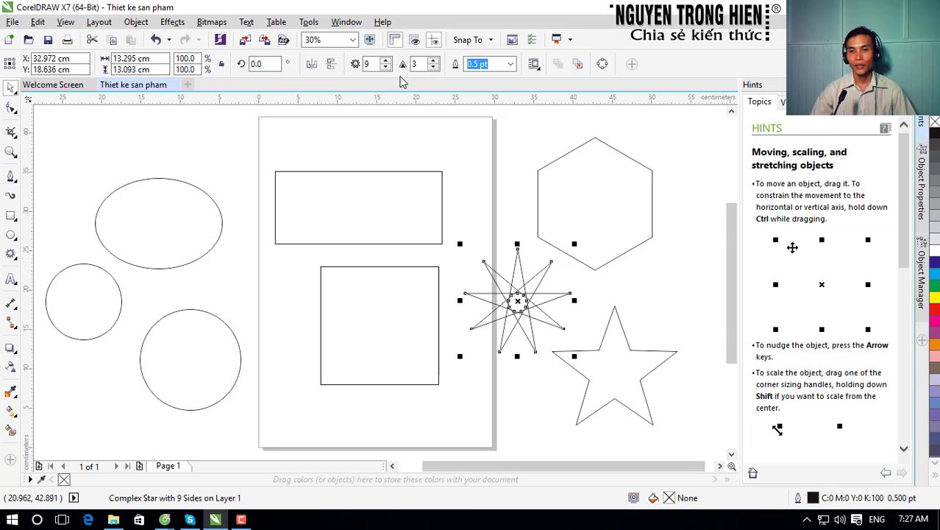
left_click(421, 65)
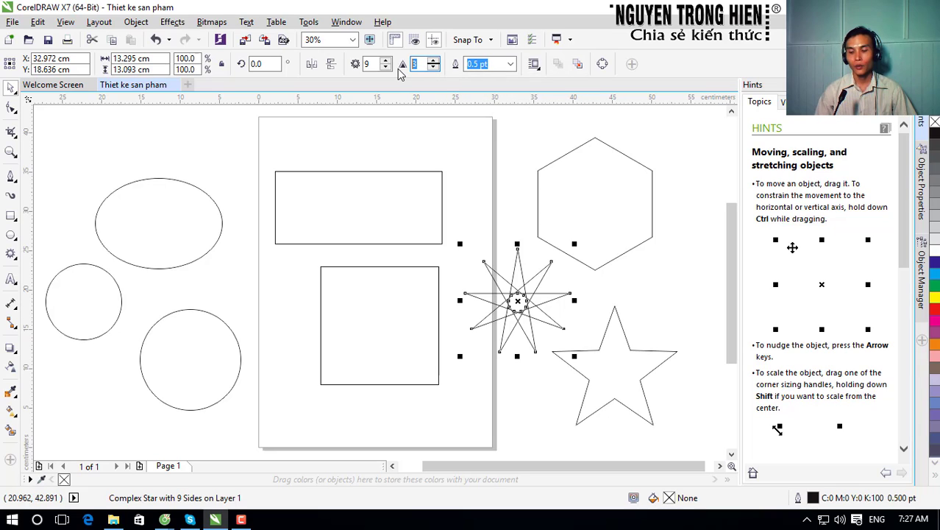
key("Return")
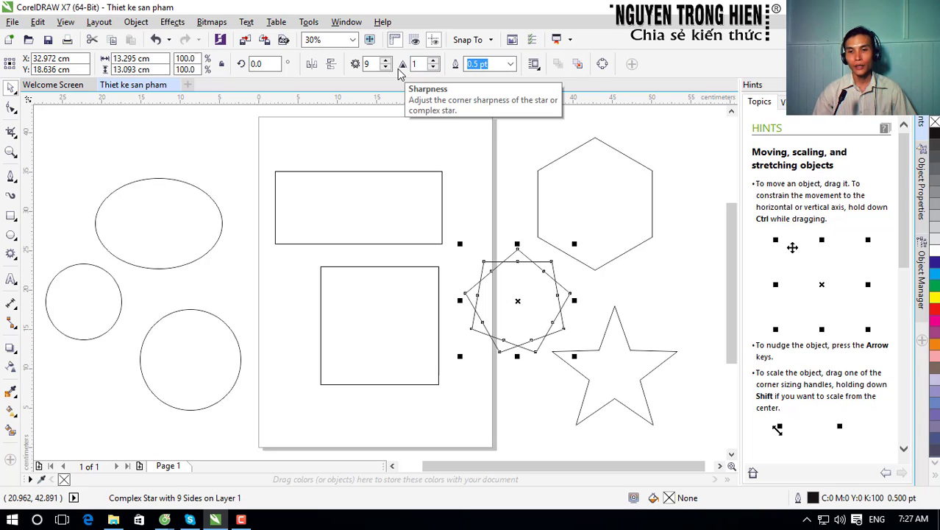
type("2")
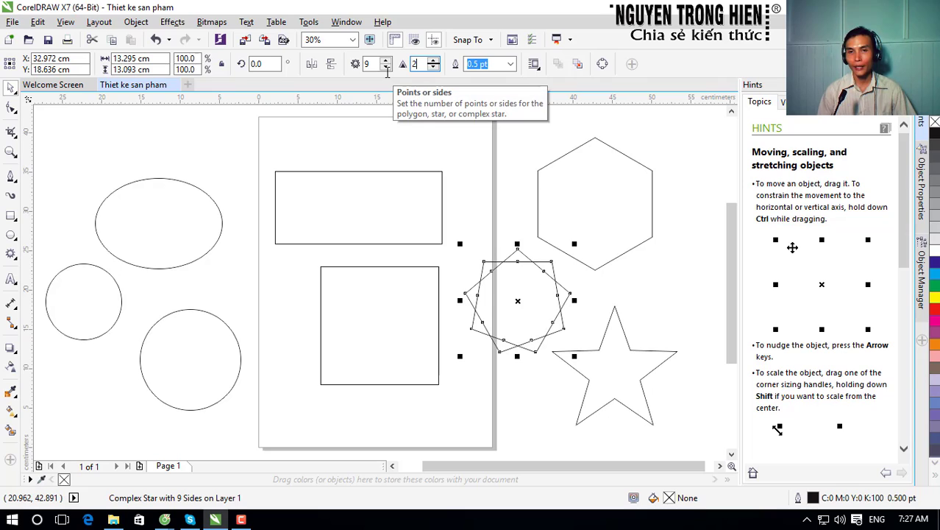
key("Return")
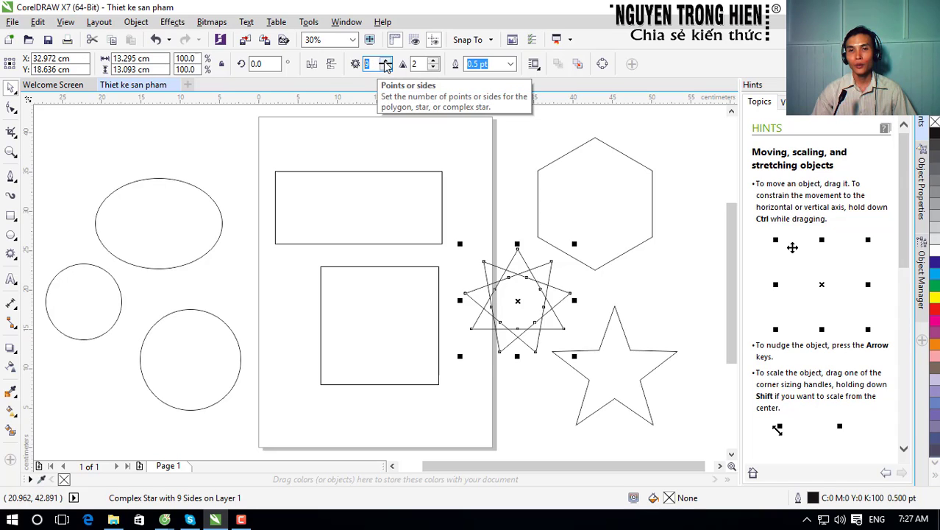
Step: Raise the complex star's number of points to 14
left_click(386, 61)
left_click(386, 61)
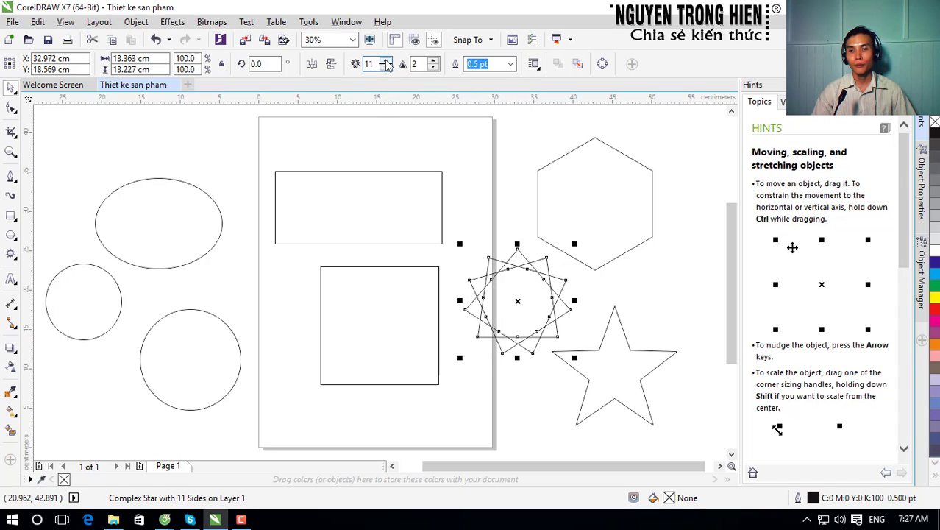
left_click(386, 61)
left_click(385, 61)
left_click(385, 61)
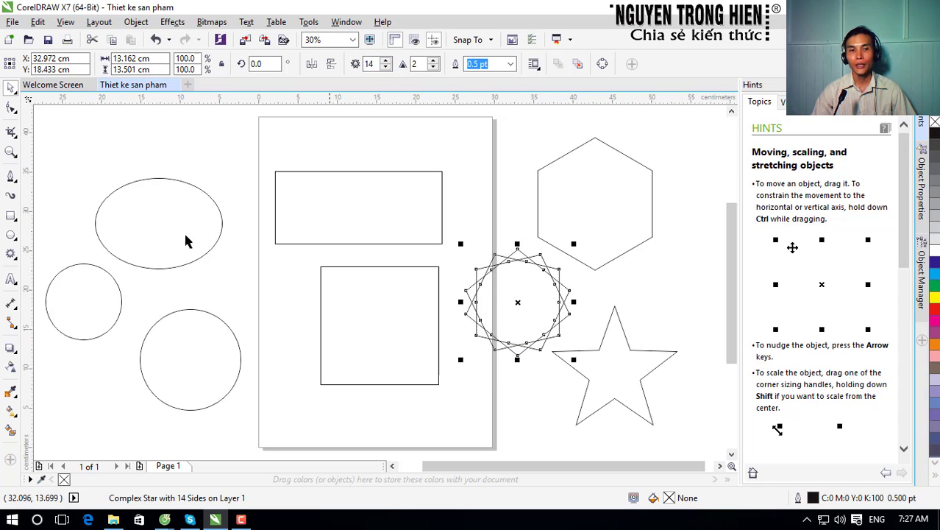
Step: Draw a basic-shape parallelogram about 7.3 × 7.5 cm below the small circle to the left of the page
left_click(11, 253)
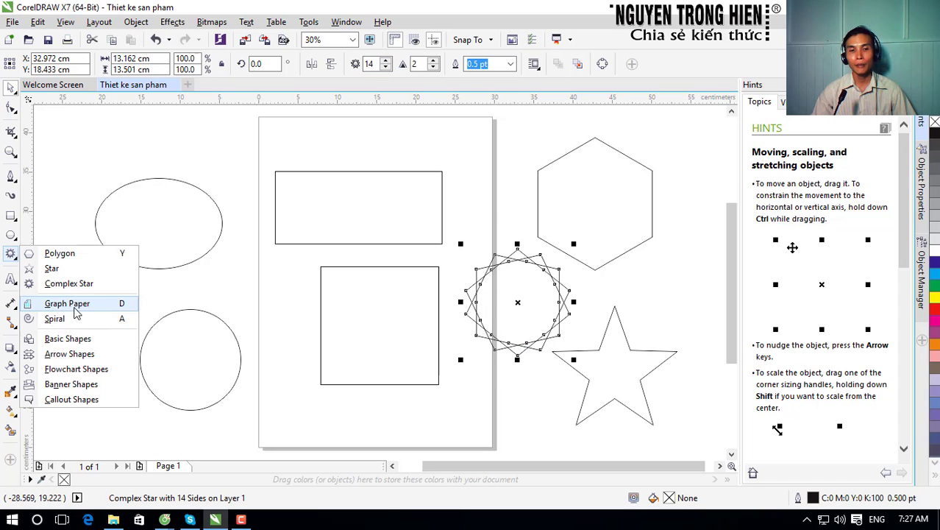
left_click(55, 338)
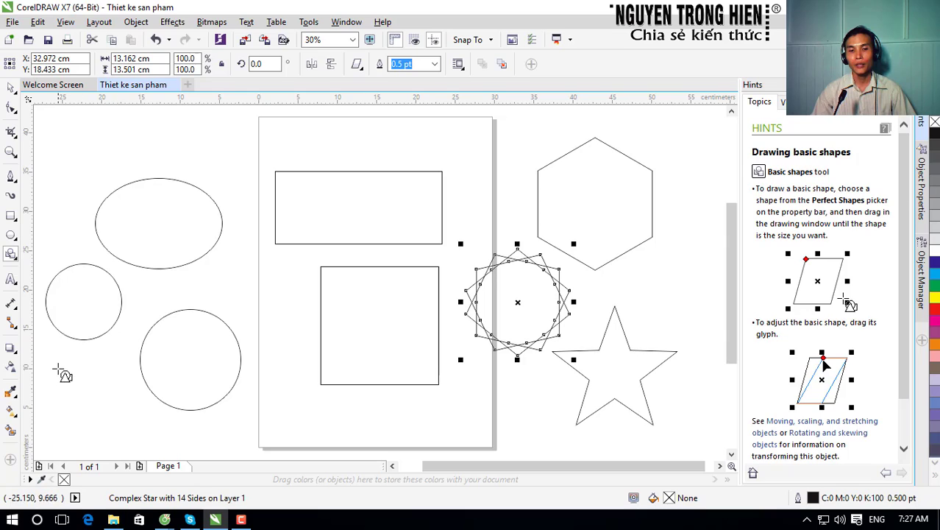
left_click_drag(58, 366, 116, 426)
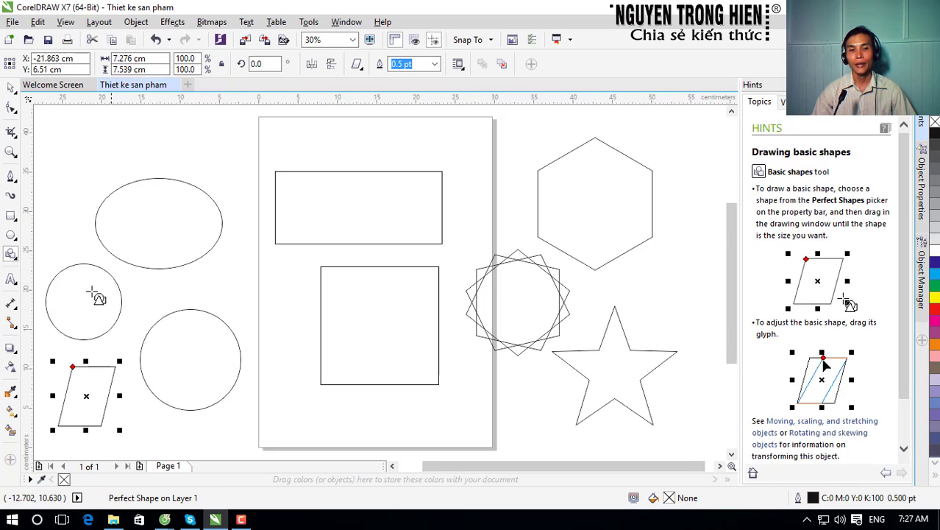
Step: Draw a right-pointing arrow shape about 18.1 × 5.4 cm above the ellipse
left_click(11, 258)
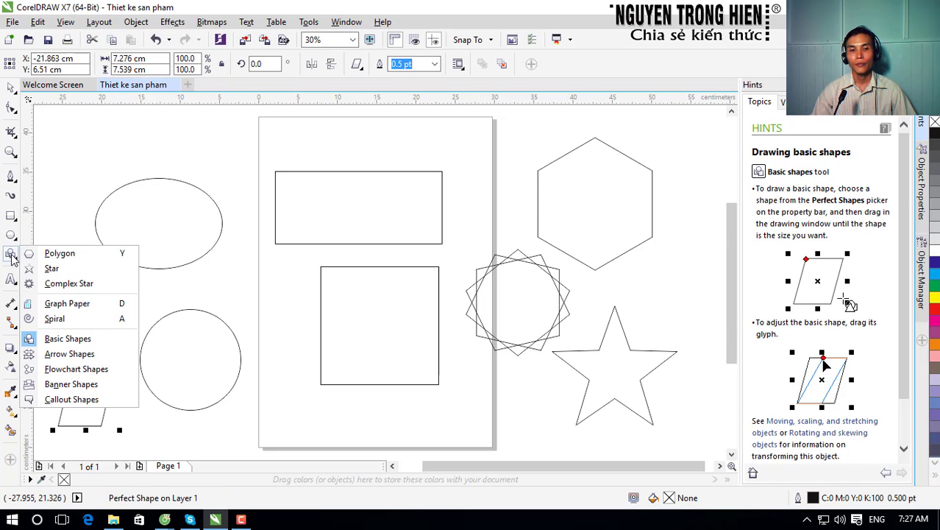
left_click(74, 353)
left_click_drag(71, 116, 216, 161)
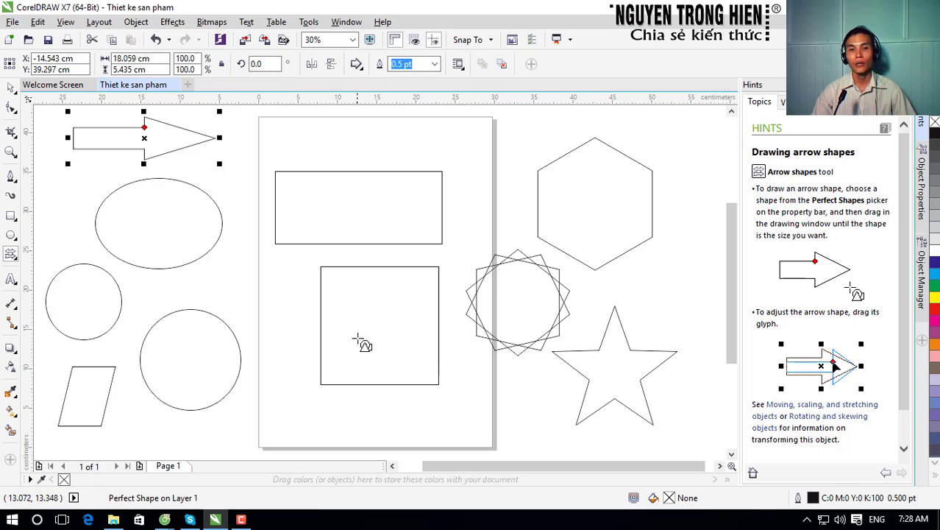
Step: Review the Rectangle, Ellipse and Arrow Shapes tools alongside the shapes drawn so far
left_click(12, 219)
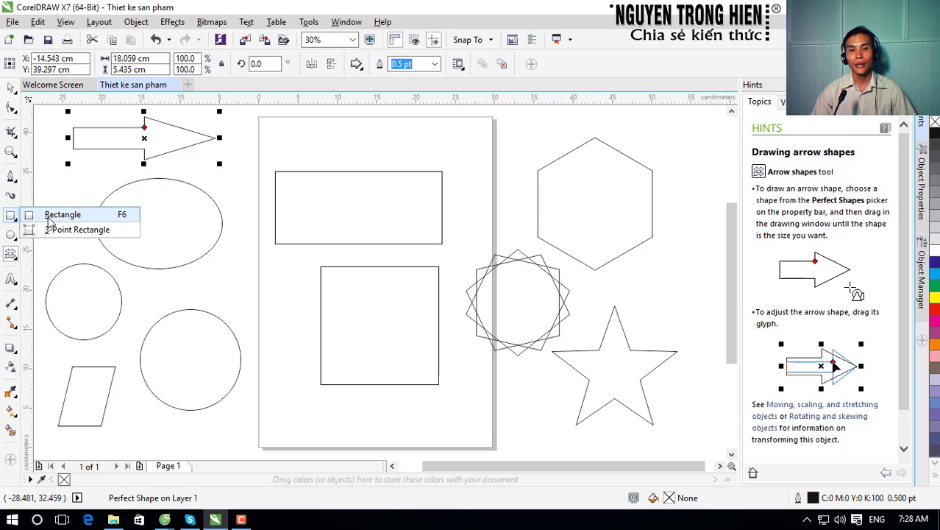
mouse_move(10, 237)
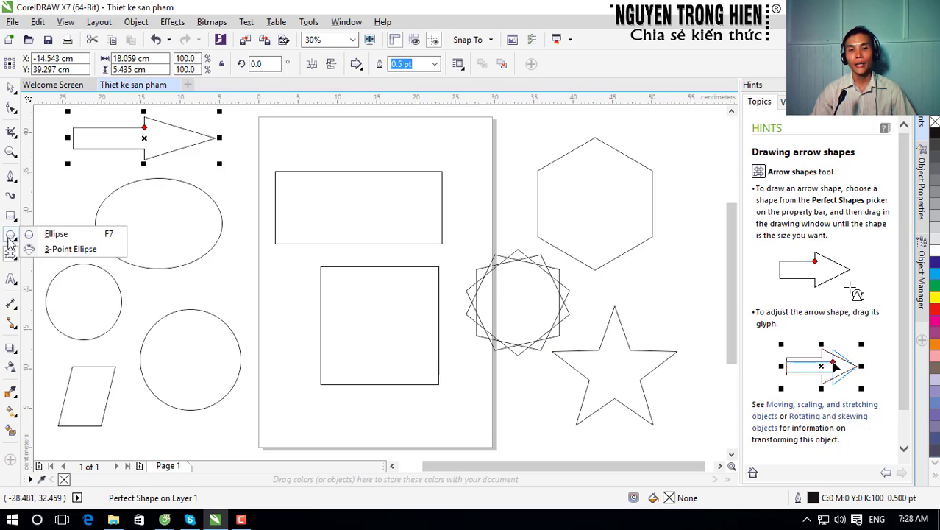
scroll(426, 146, "down", 3)
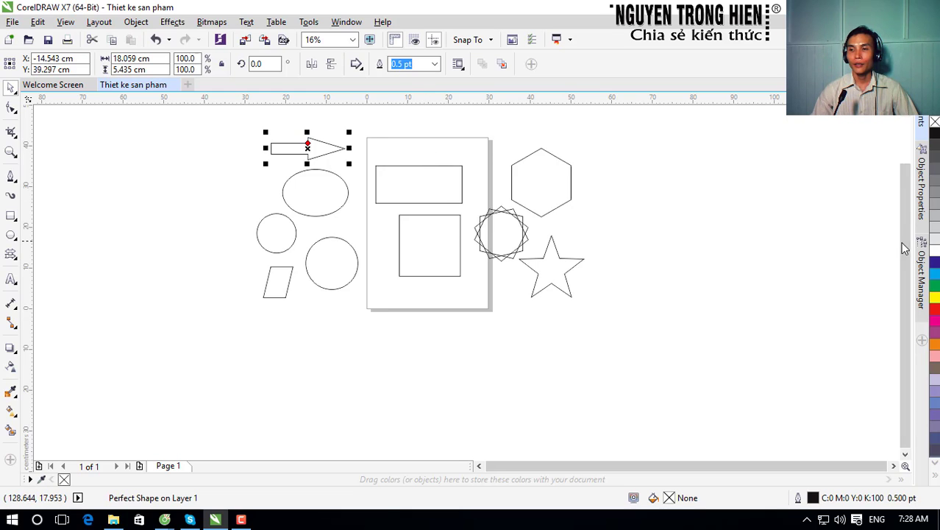
left_click_drag(905, 248, 904, 223)
left_click(52, 198)
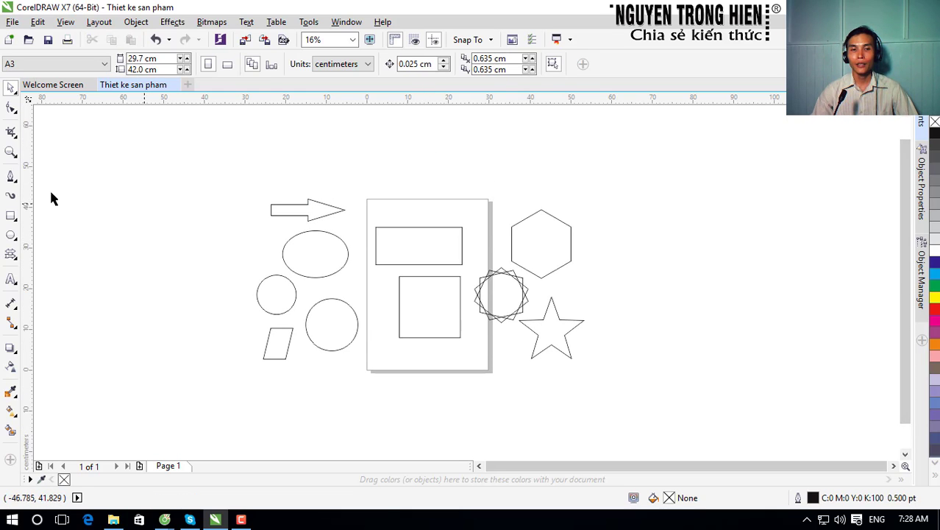
left_click(10, 216)
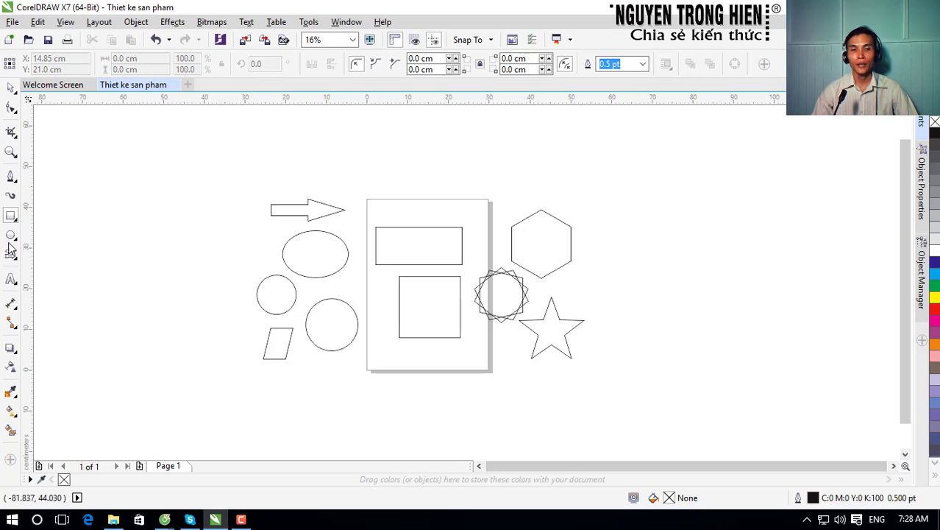
left_click(10, 239)
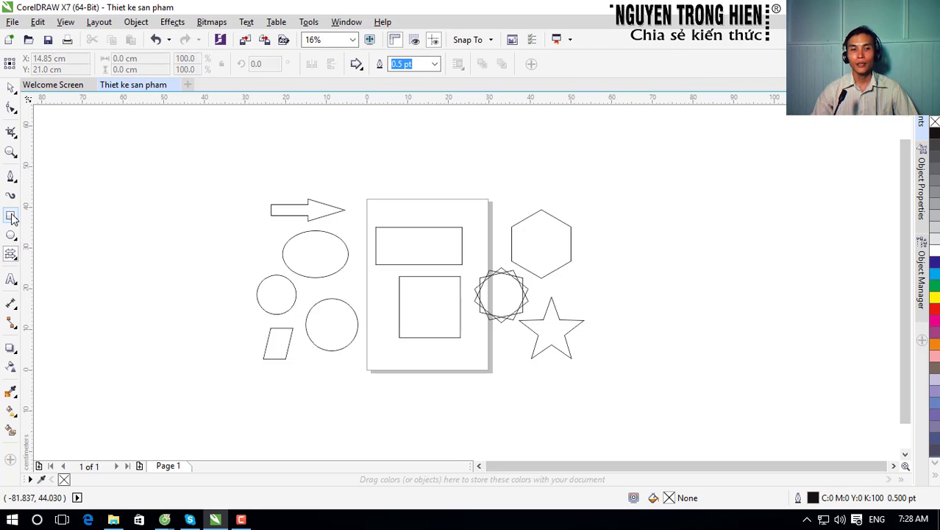
left_click(10, 254)
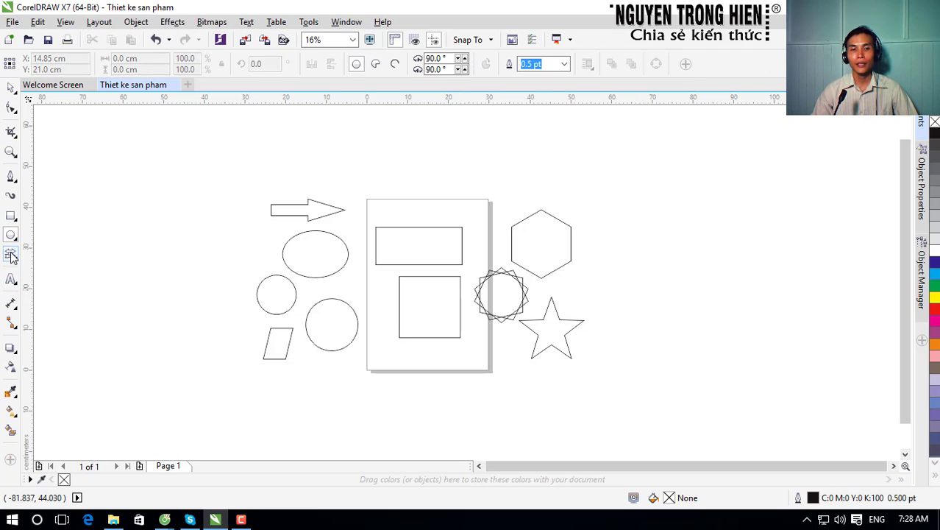
left_click(11, 87)
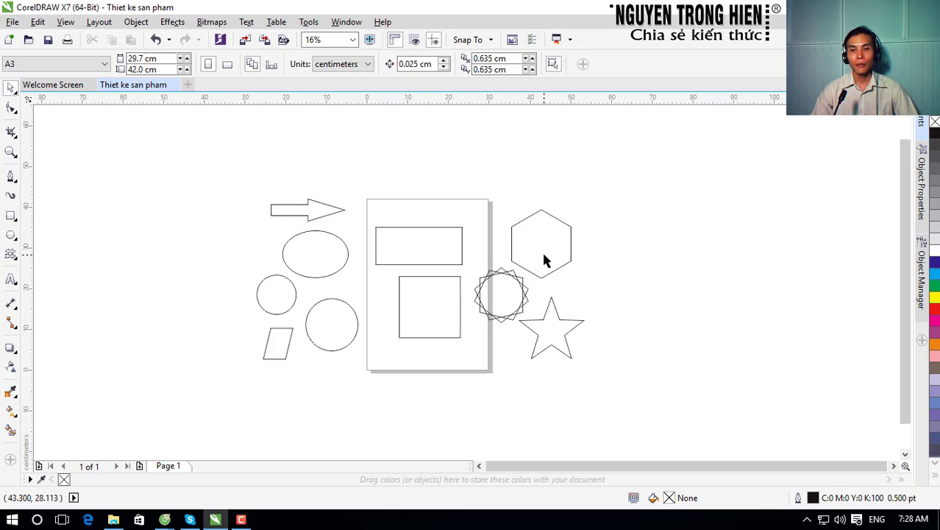
Step: Select all the shapes drawn on and around the page
left_click_drag(293, 226, 656, 367)
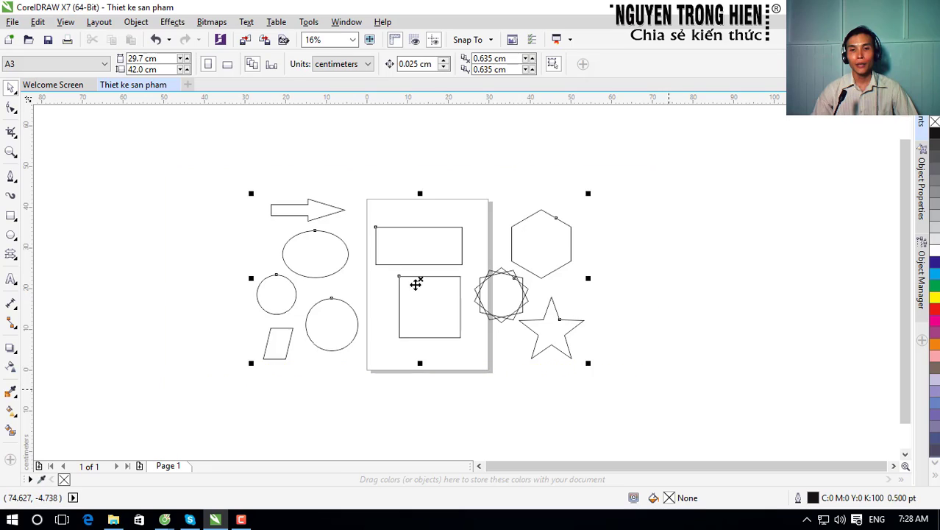
key("shift+F2")
key("F3")
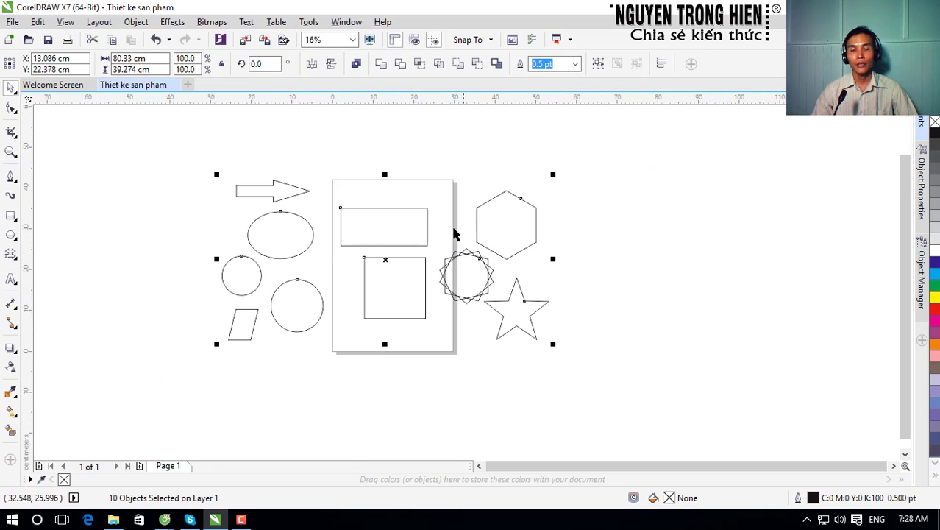
scroll(278, 190, "up", 2)
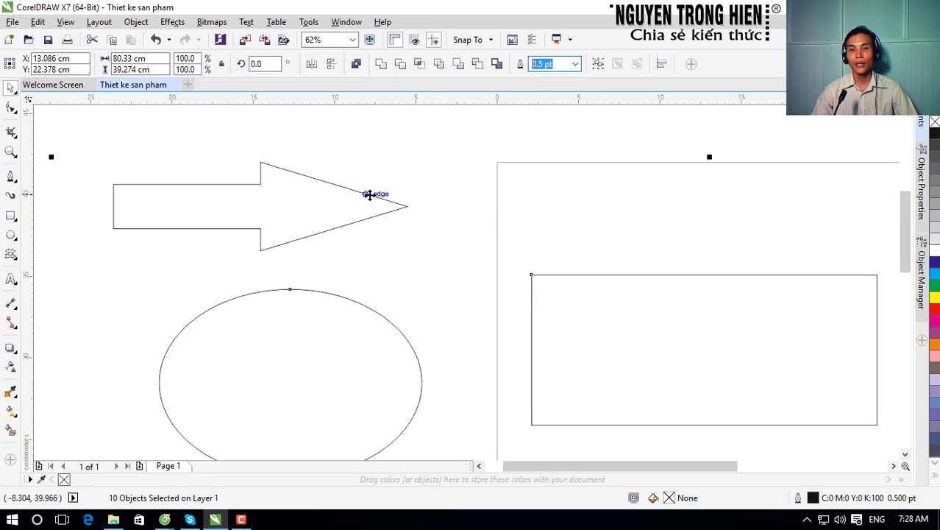
Step: Try a 2 pt outline on the arrow alone, and set its outline width to 10 pt
left_click(339, 198)
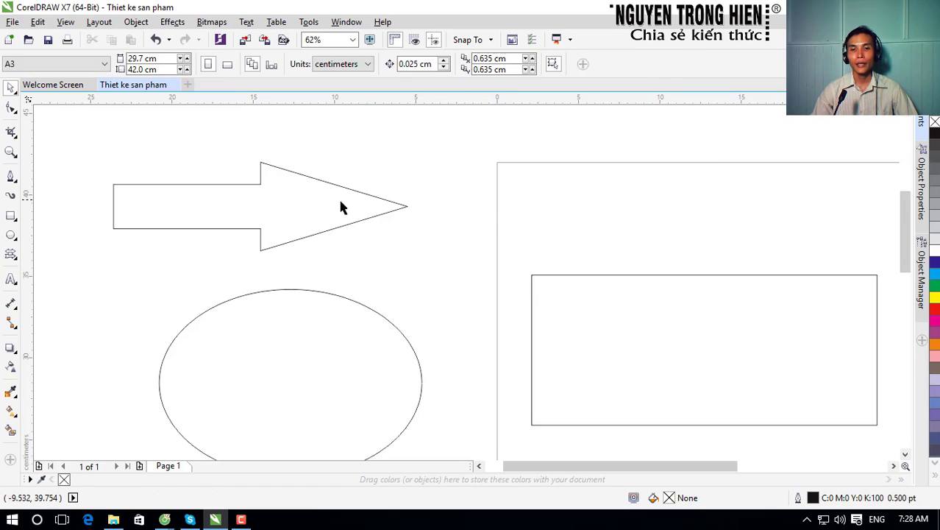
left_click(339, 198)
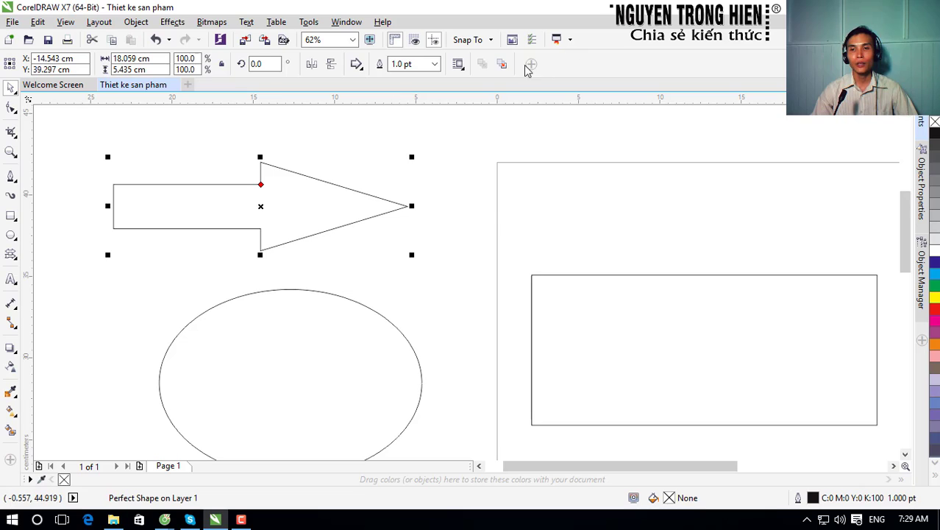
left_click(434, 64)
left_click(417, 140)
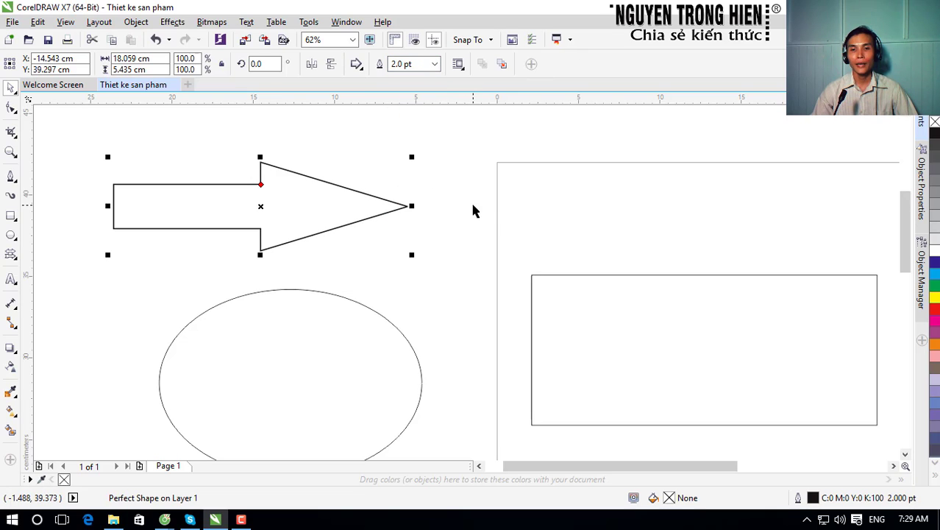
left_click(435, 64)
left_click(401, 180)
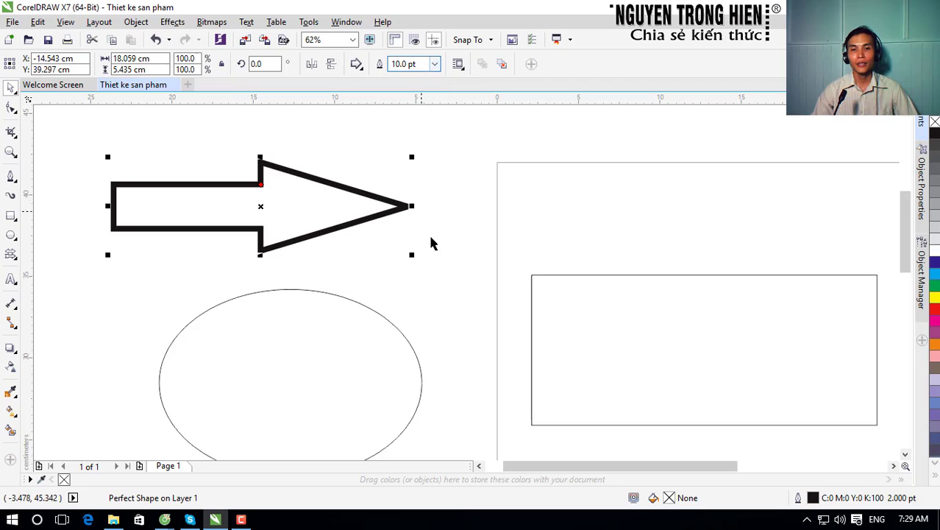
Step: Set the outline width of the ellipse below the arrow to 10 pt
scroll(378, 195, "down", 2)
left_click(353, 285)
left_click(355, 286)
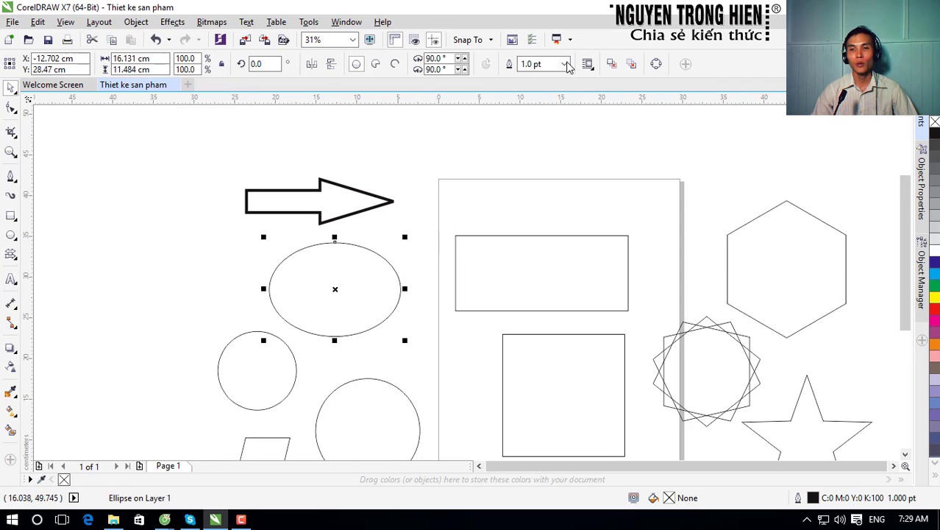
left_click(565, 64)
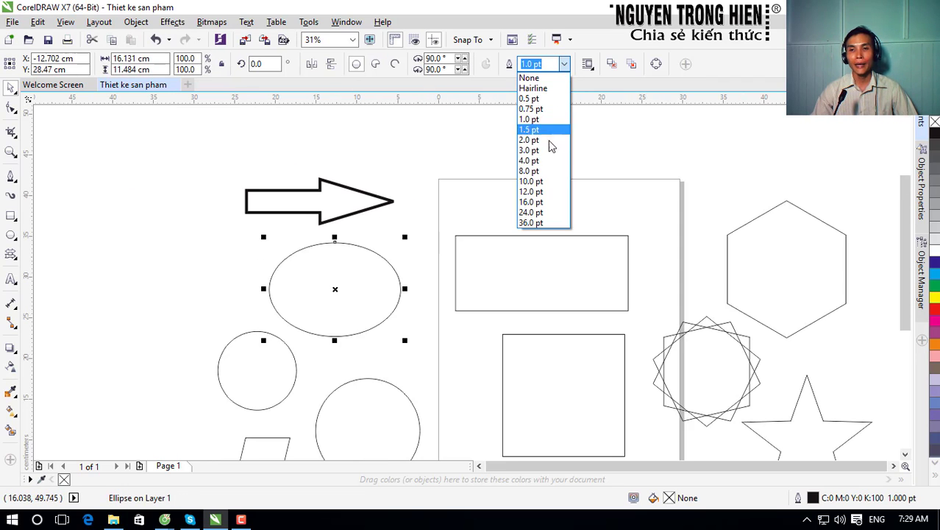
left_click(544, 181)
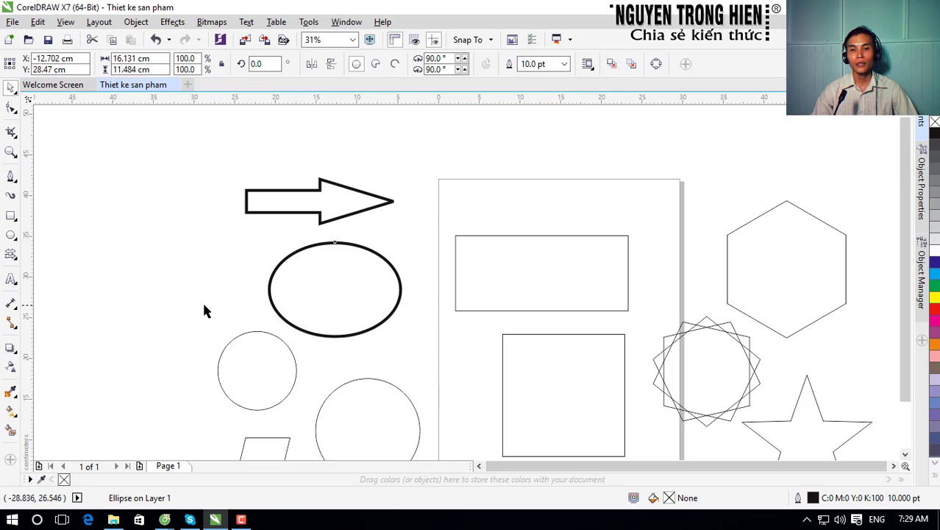
Step: Set the small circle's outline width to 8 pt
scroll(204, 311, "down", 3)
left_click(181, 311)
left_click_drag(160, 311, 256, 360)
left_click(564, 64)
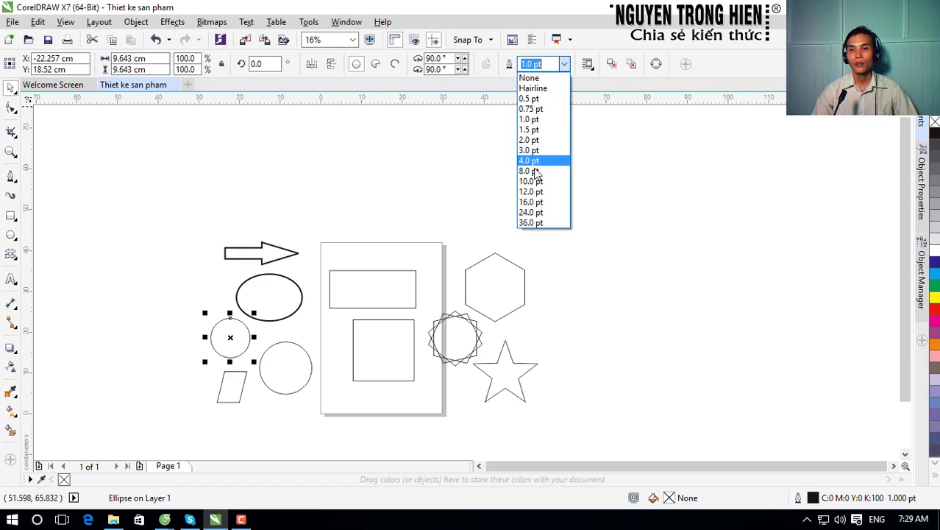
left_click(535, 170)
Step: Set the larger circle's outline width to 2 pt
left_click(276, 361)
left_click(565, 64)
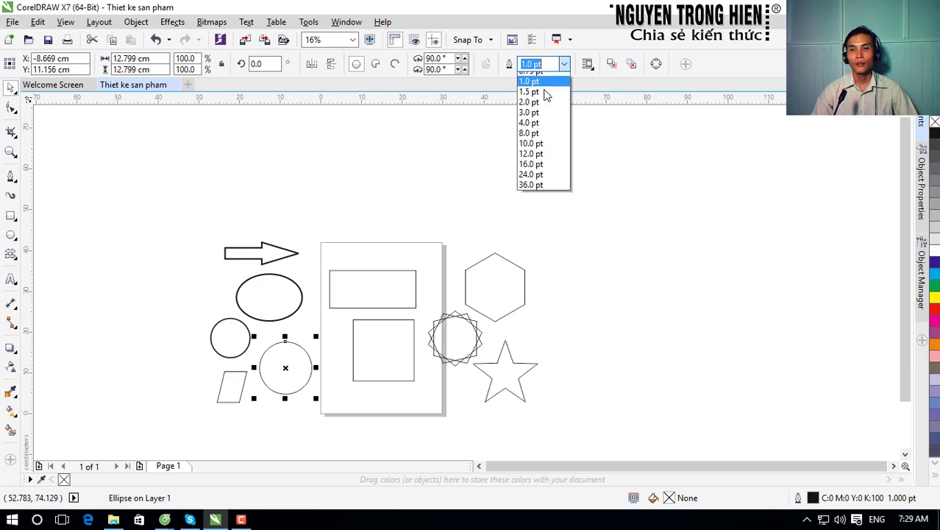
left_click(537, 140)
Step: Set the hexagon's outline width to 24 pt and deselect it
left_click(499, 275)
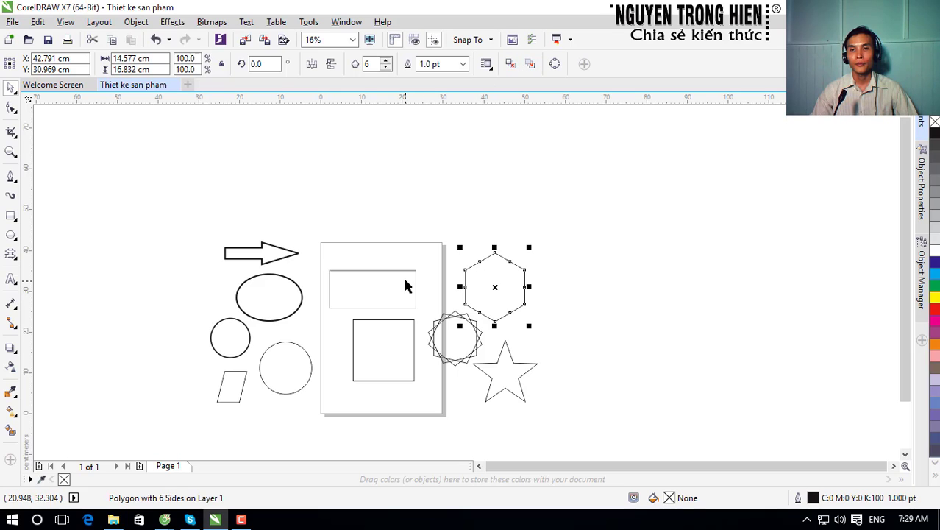
left_click(463, 64)
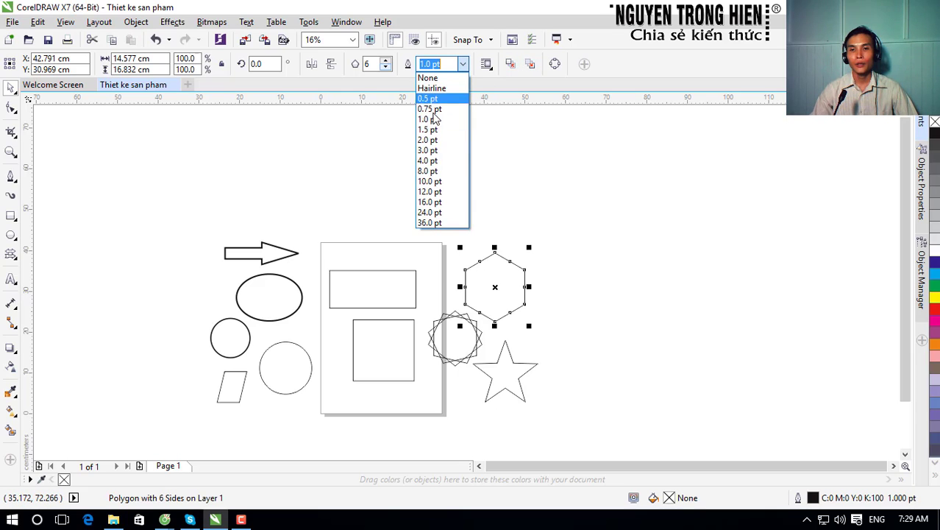
left_click(434, 211)
left_click(595, 215)
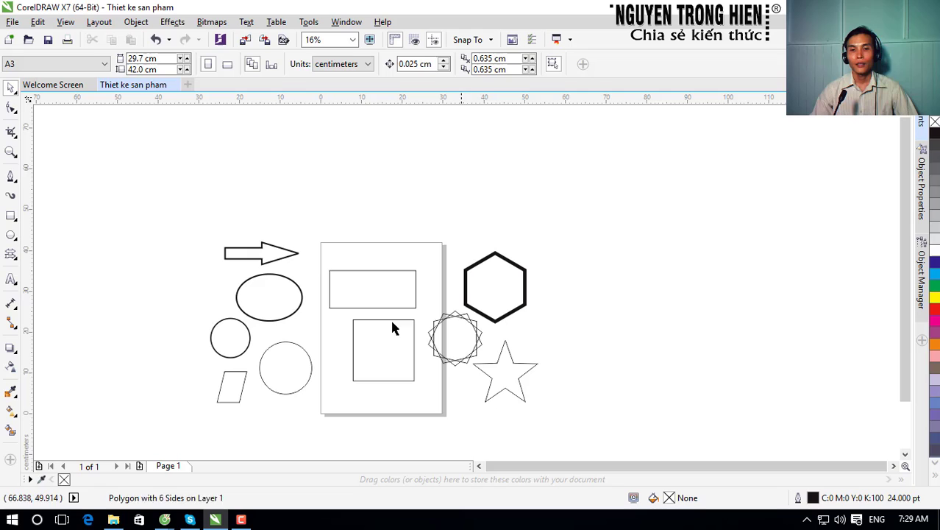
Step: Set the larger circle's outline width to 24 pt and deselect it
left_click(279, 374)
left_click(565, 64)
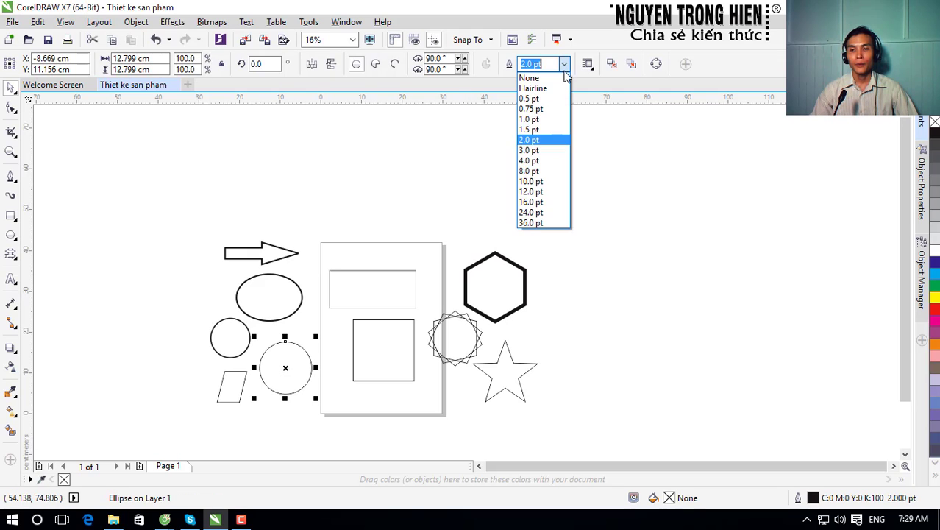
left_click(543, 214)
left_click(220, 431)
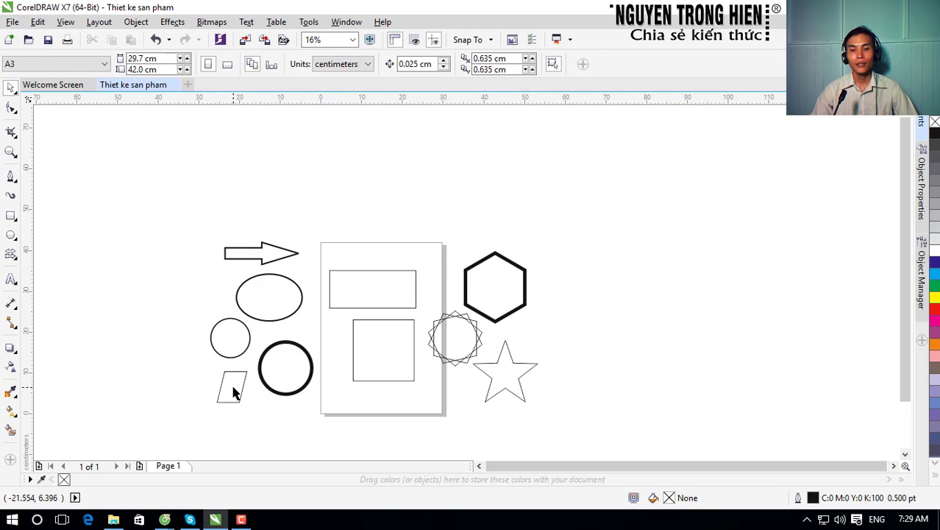
Step: Set the parallelogram's outline width to 3 pt
left_click(234, 390)
left_click(434, 66)
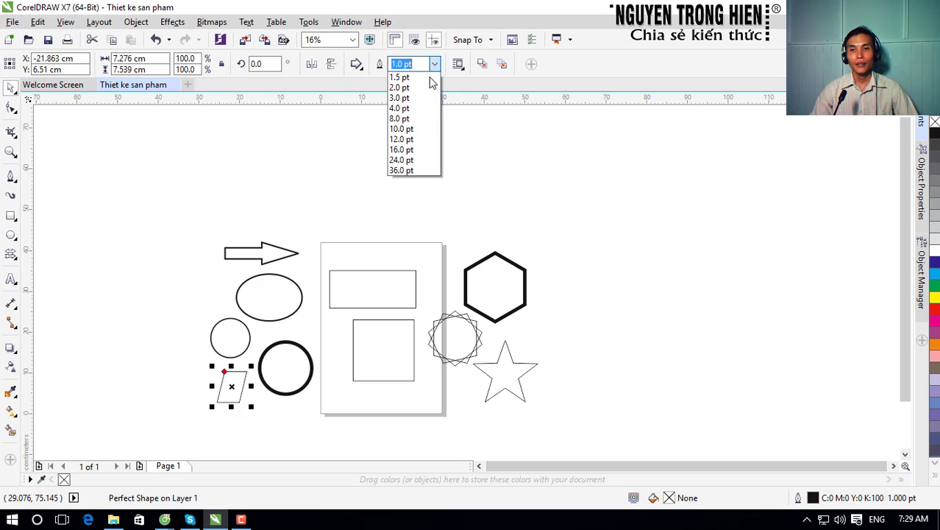
left_click(421, 150)
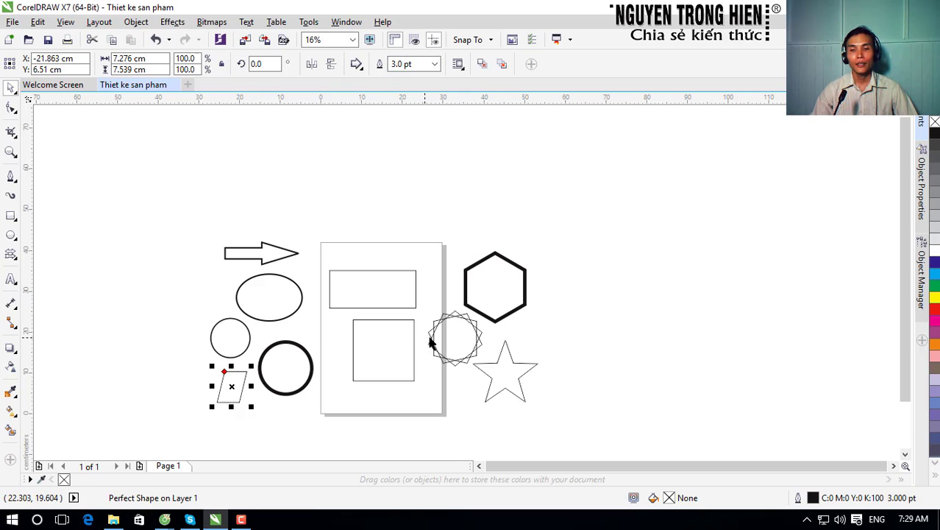
Step: Set the complex star's outline width to 4 pt and inspect its thickness up close
left_click(451, 353)
left_click(510, 64)
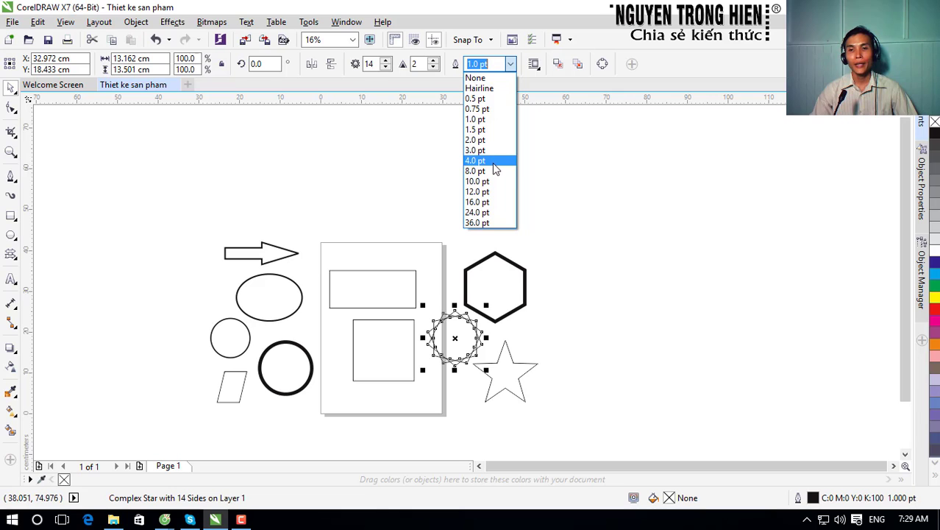
left_click(494, 162)
left_click(426, 363)
scroll(414, 391, "up", 2)
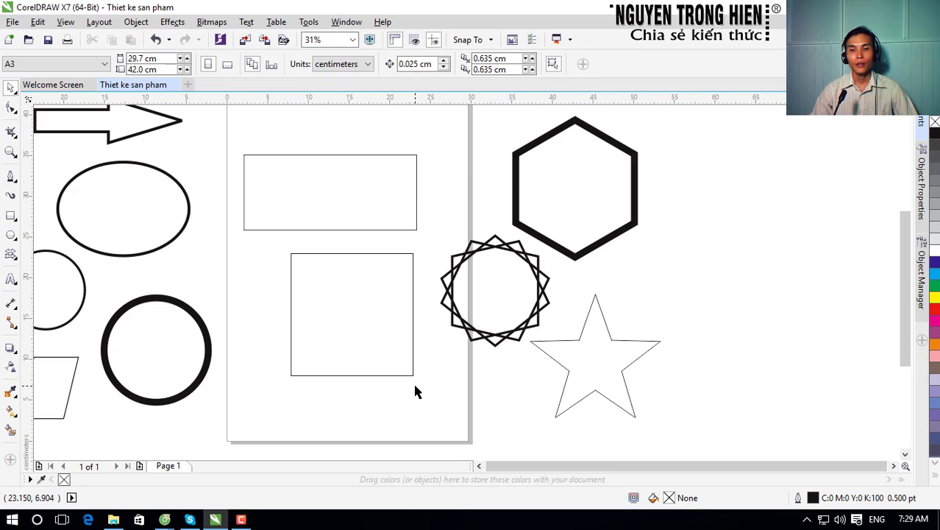
Step: Set the five-pointed star's outline width to 8 pt
scroll(519, 340, "down", 2)
left_click(561, 355)
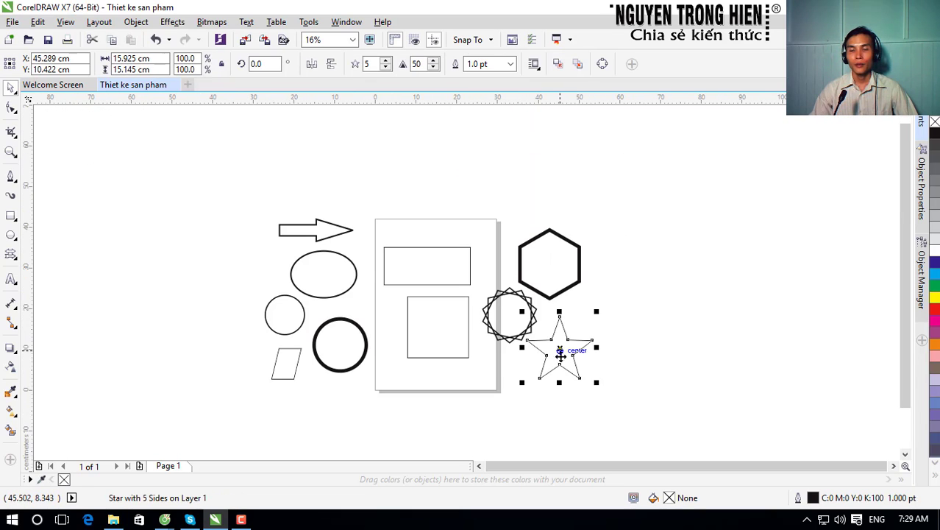
left_click(510, 64)
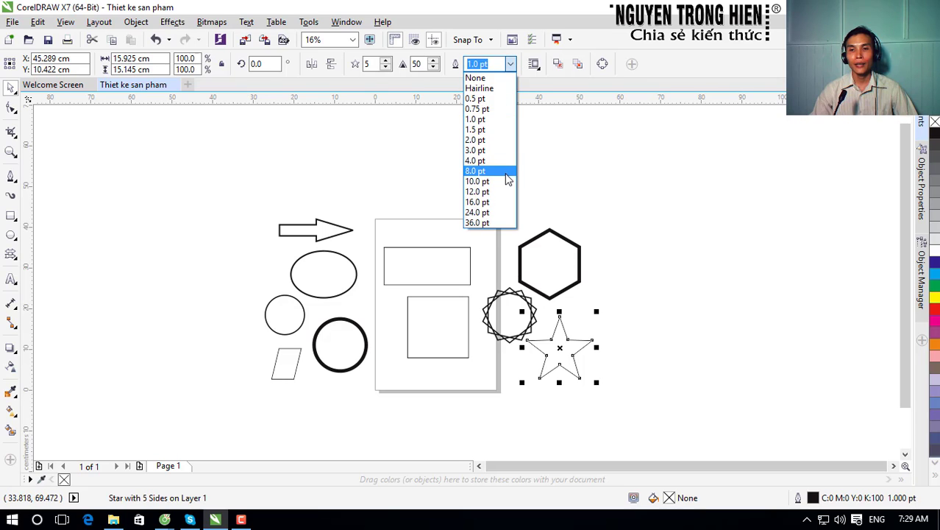
left_click(478, 171)
left_click(444, 265)
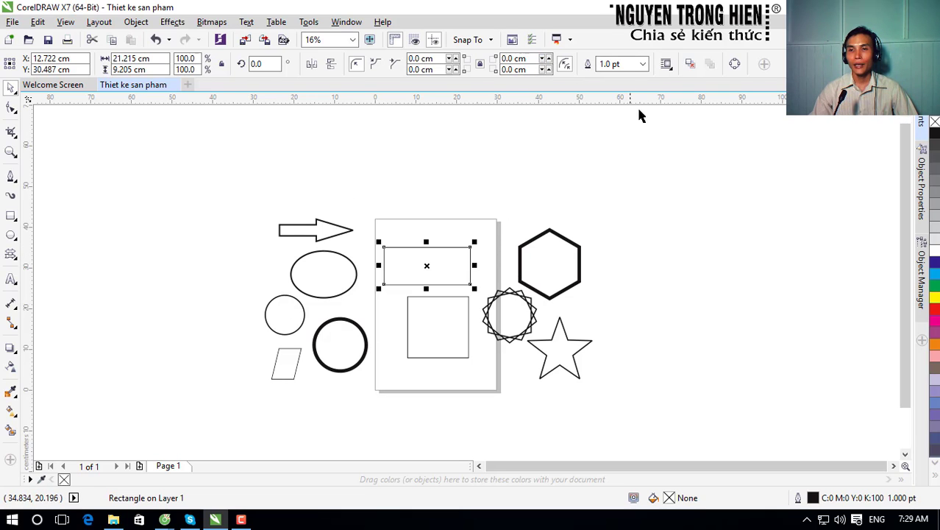
left_click(185, 196)
left_click_drag(246, 200, 605, 440)
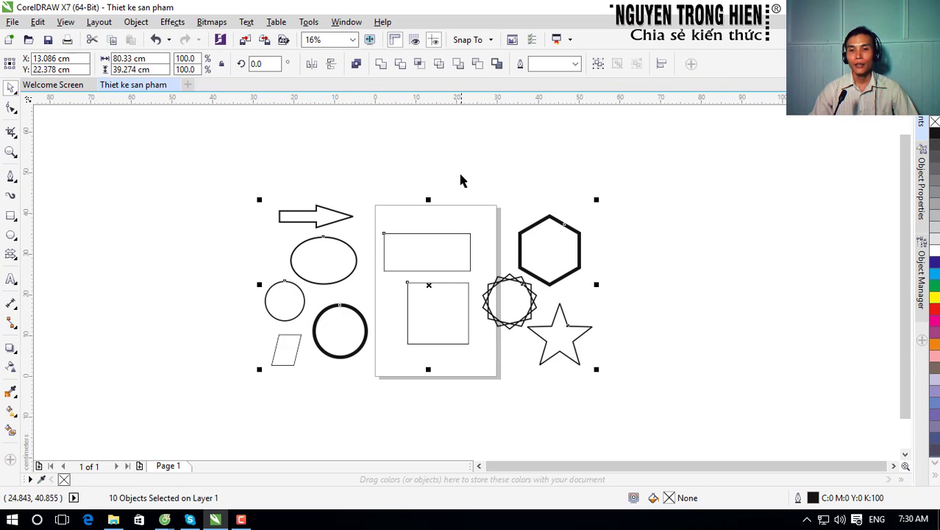
left_click(459, 180)
Step: Set the square's outline width to Hairline, inspect the line up close, and deselect the square
left_click(443, 315)
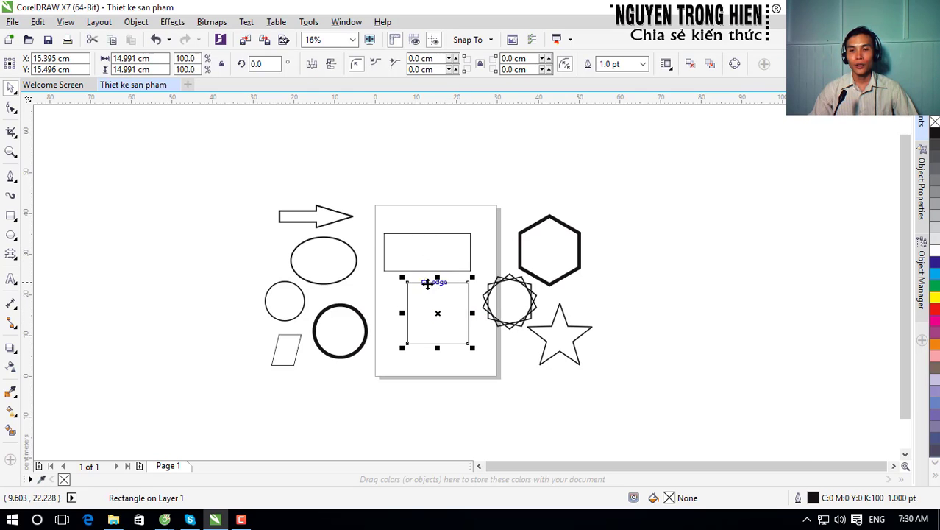
scroll(427, 283, "up", 4)
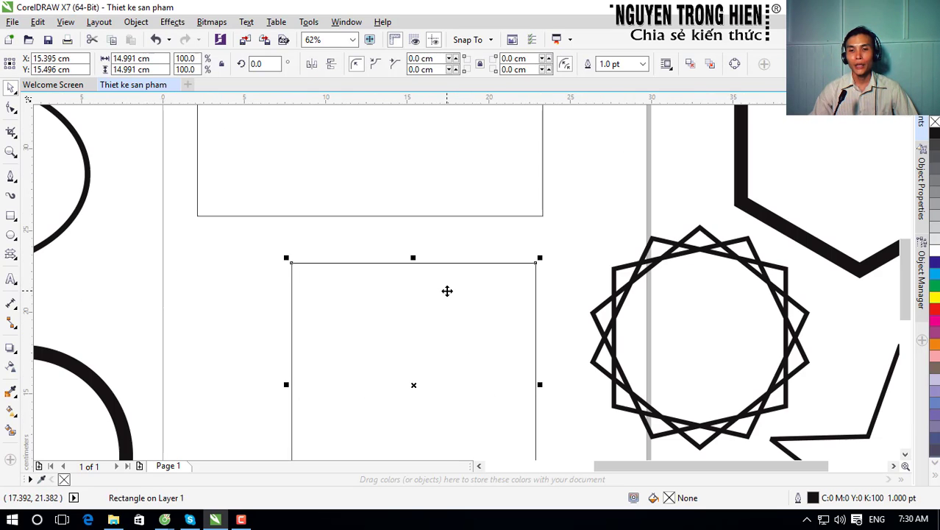
left_click(642, 64)
left_click(633, 88)
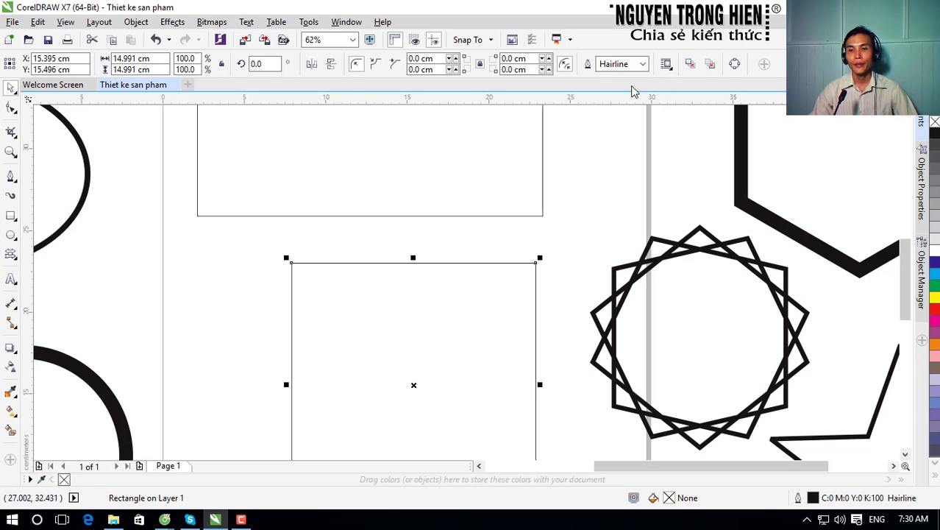
scroll(492, 272, "up", 8)
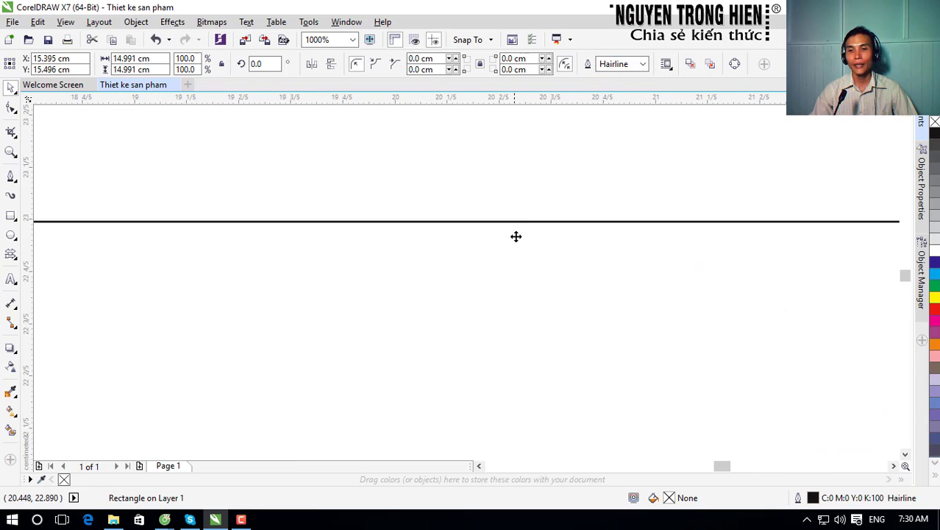
scroll(490, 222, "down", 14)
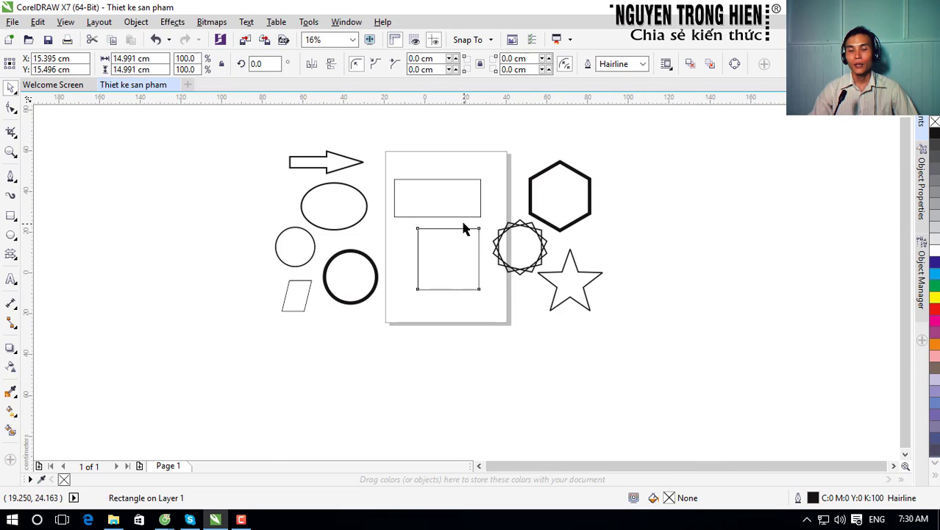
scroll(462, 221, "up", 2)
scroll(461, 219, "up", 1)
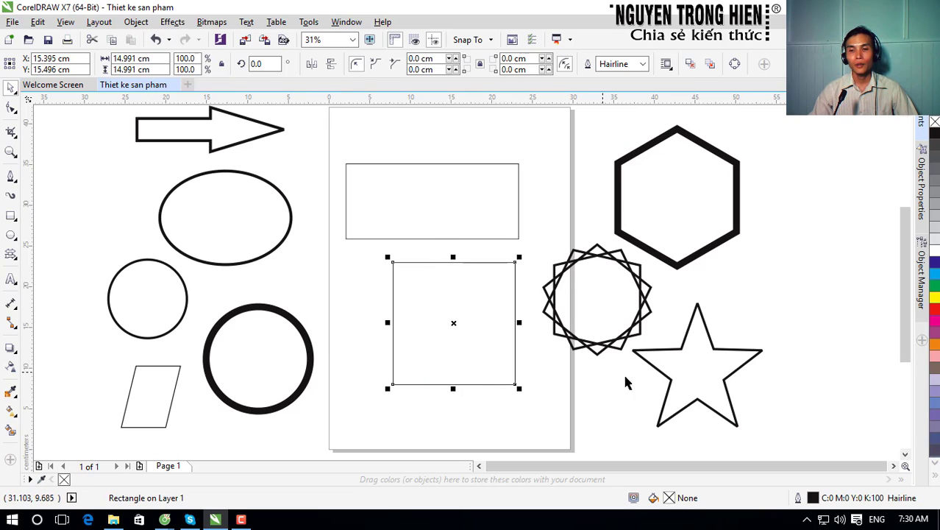
left_click(359, 135)
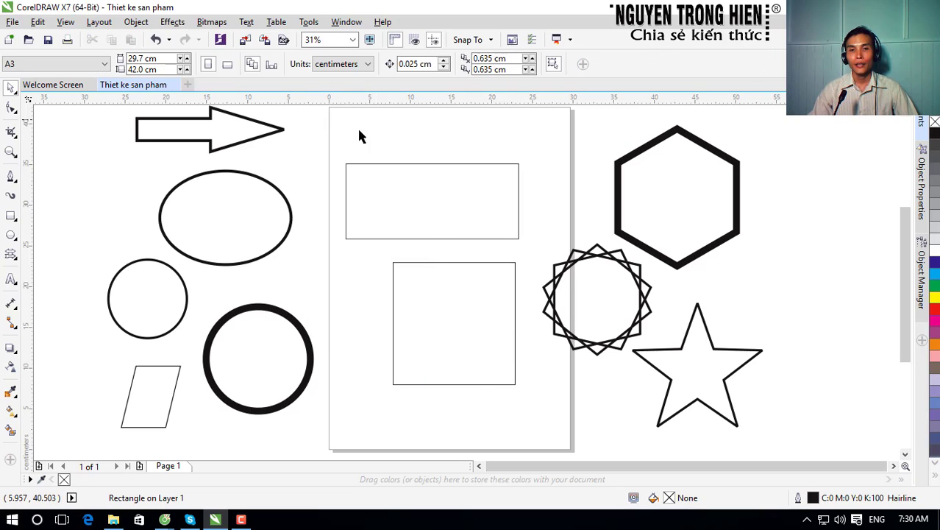
Step: Fill the arrow with red, give it a green outline, and deselect it
left_click(249, 135)
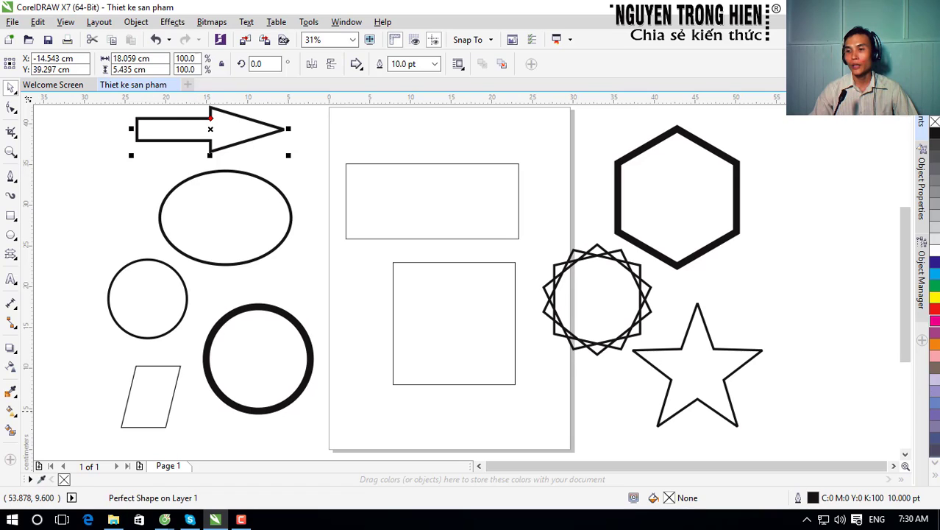
left_click(935, 308)
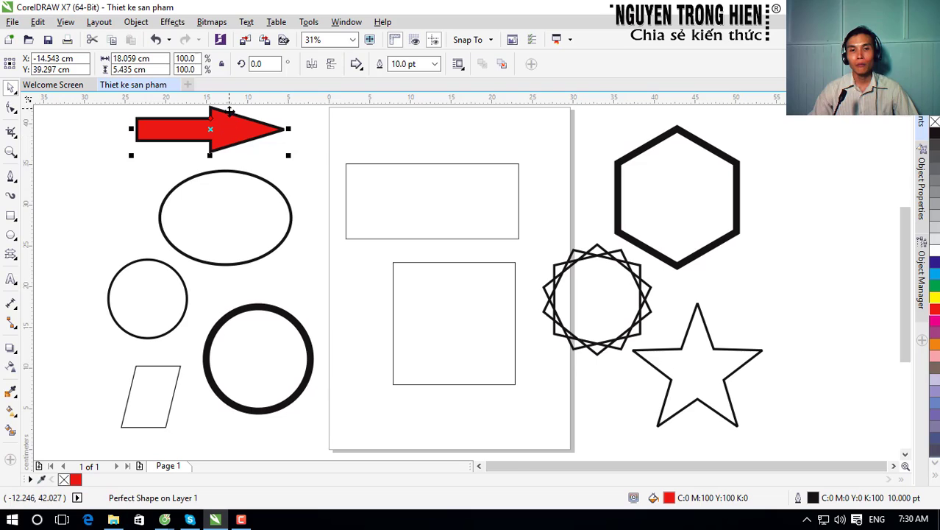
scroll(230, 111, "up", 1)
scroll(243, 126, "down", 1)
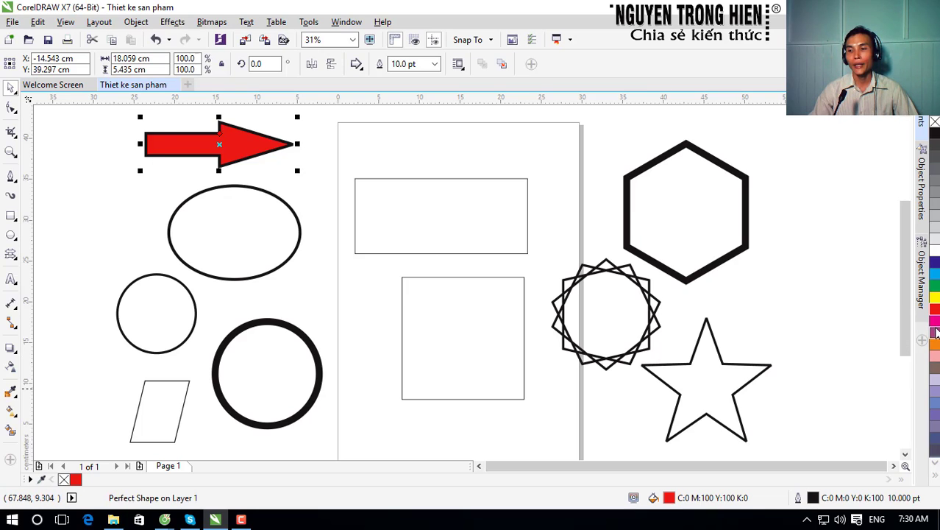
right_click(934, 289)
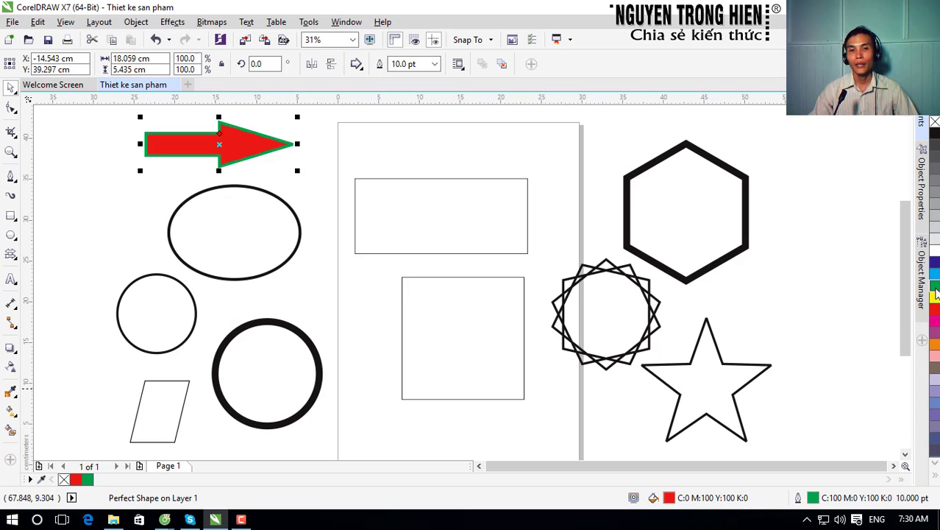
left_click(340, 212)
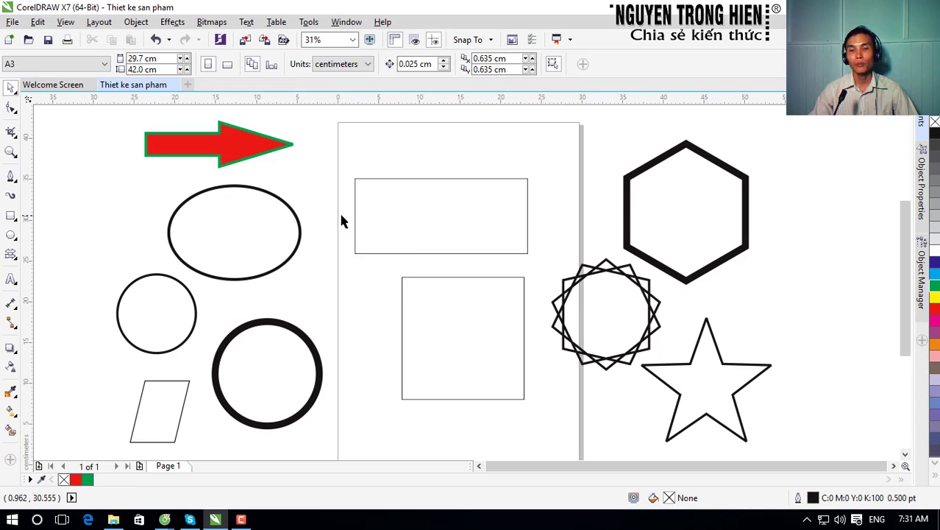
Step: Fill the large ellipse below the arrow with yellow and color its outline red
left_click(265, 236)
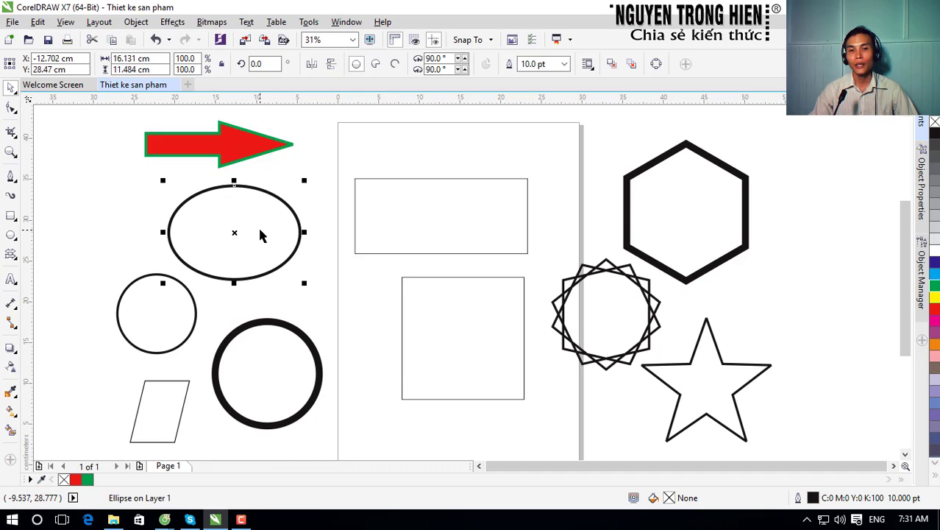
left_click(935, 297)
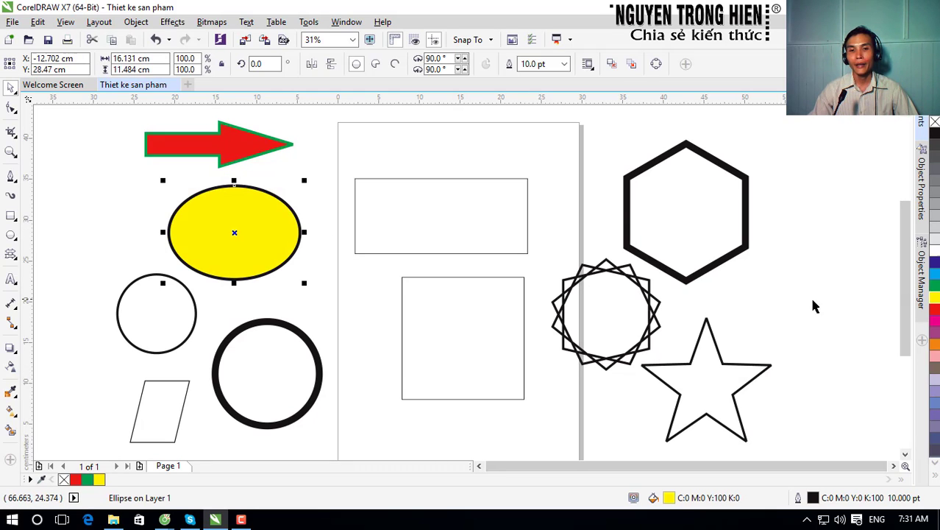
right_click(936, 313)
Step: Fill the smaller circle with blue and color its outline yellow
left_click(169, 325)
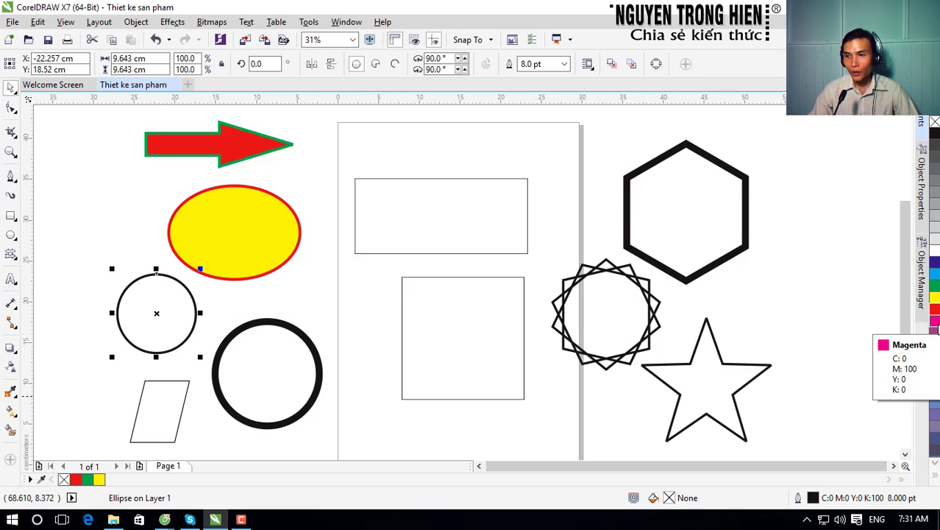
left_click(934, 263)
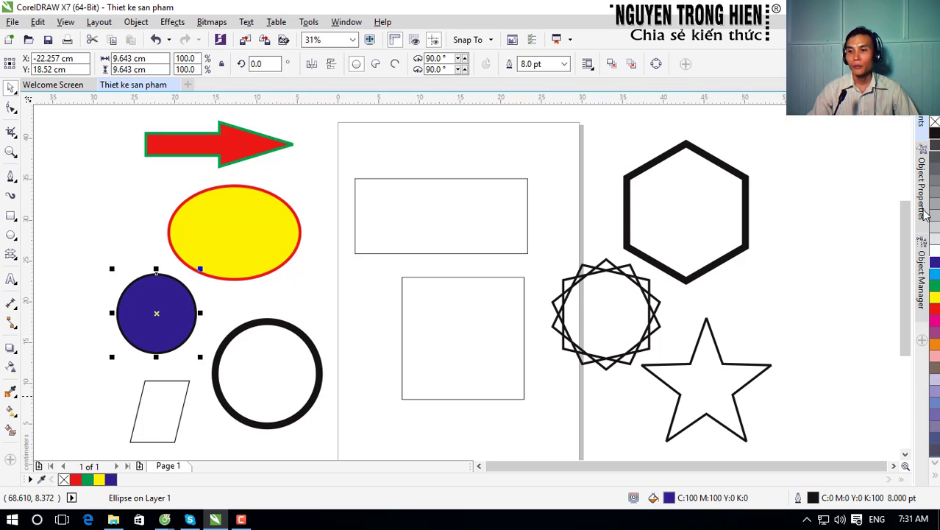
right_click(935, 298)
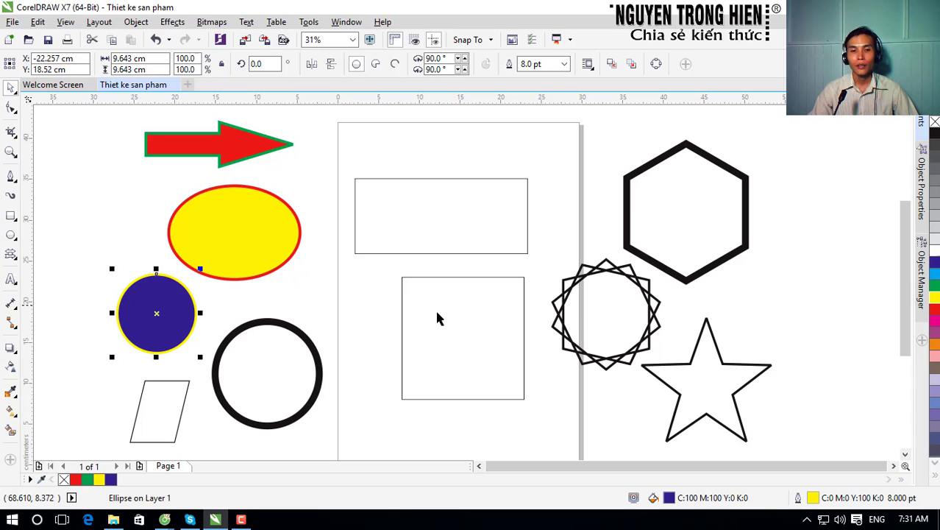
Step: Fill the larger circle with cyan and color its outline magenta
left_click(279, 373)
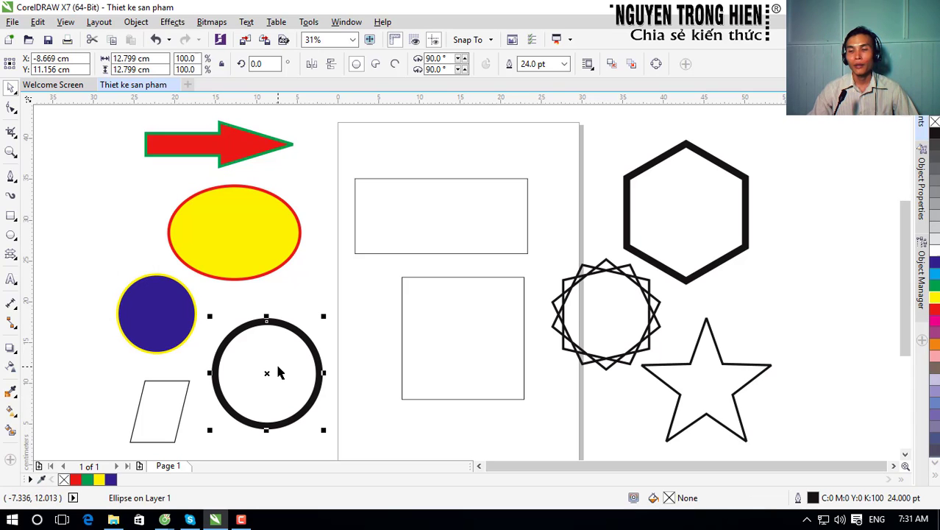
left_click(934, 273)
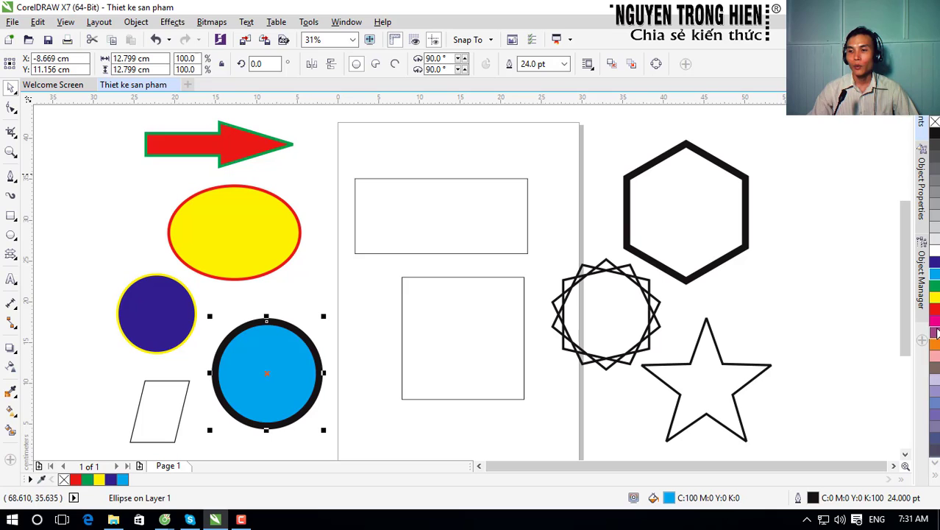
right_click(934, 323)
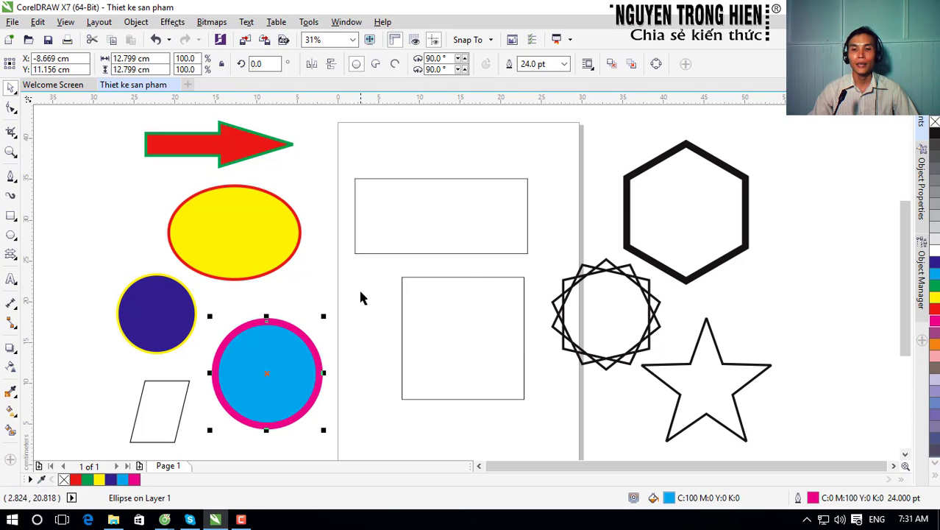
Step: Fill the parallelogram with blue and color its outline cyan
scroll(360, 291, "down", 2)
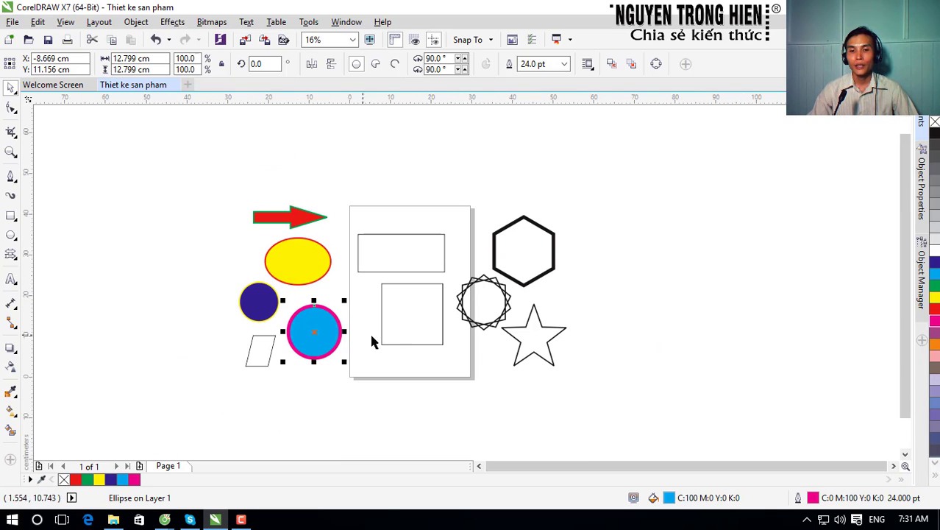
left_click(265, 351)
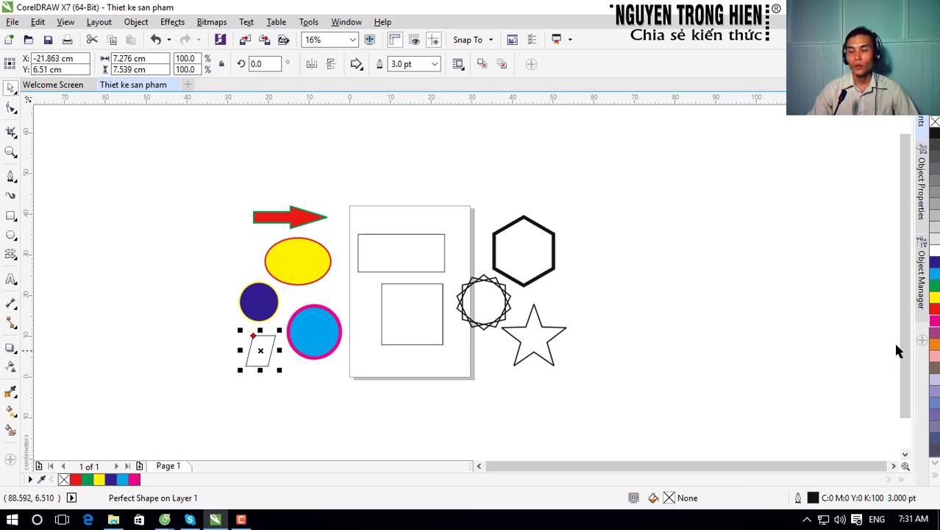
left_click(935, 265)
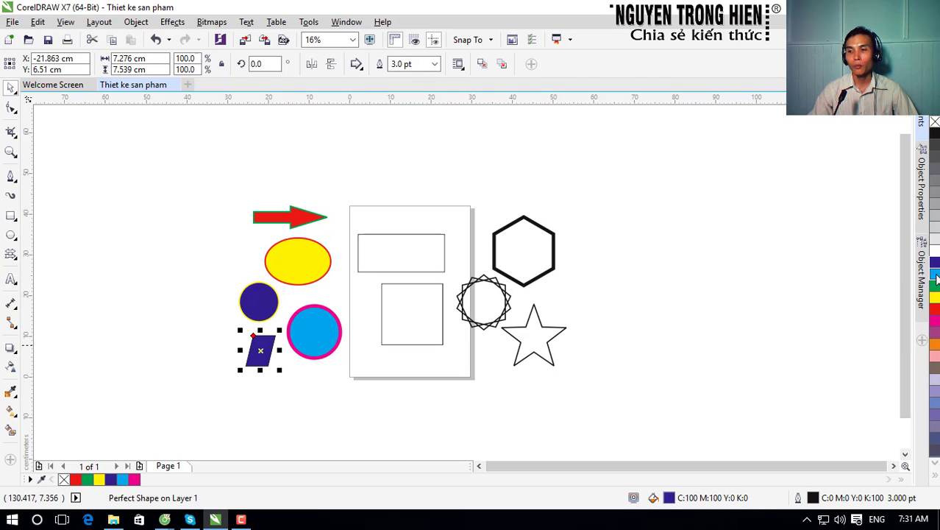
right_click(935, 273)
Step: Fill the rectangle, square, hexagon, complex star and five-pointed star together with yellow, color their outlines red, and deselect them
scroll(653, 335, "up", 2)
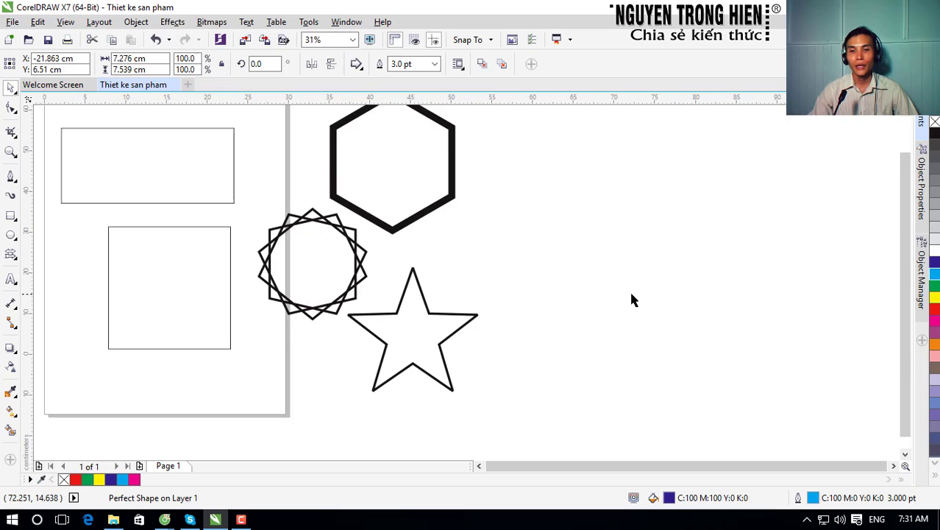
scroll(630, 298, "down", 2)
left_click_drag(653, 179, 627, 160)
left_click_drag(598, 207, 340, 406)
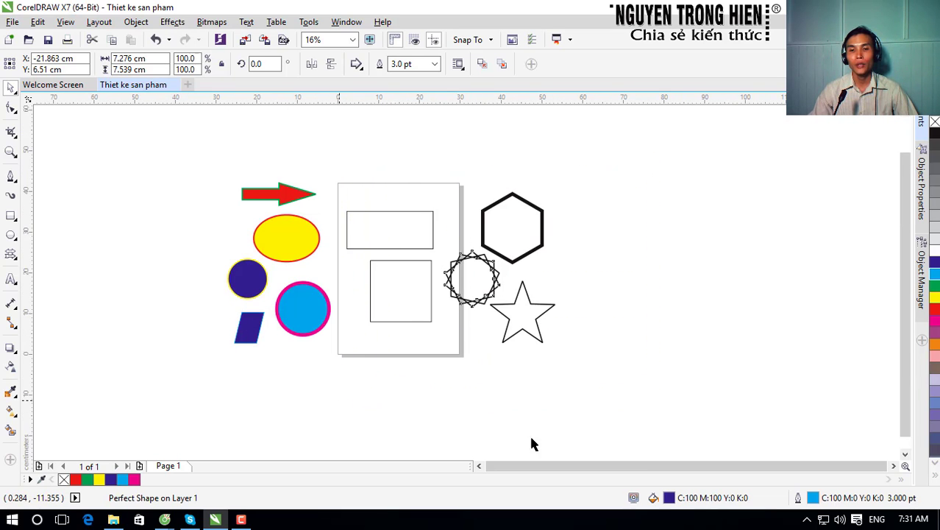
left_click(935, 298)
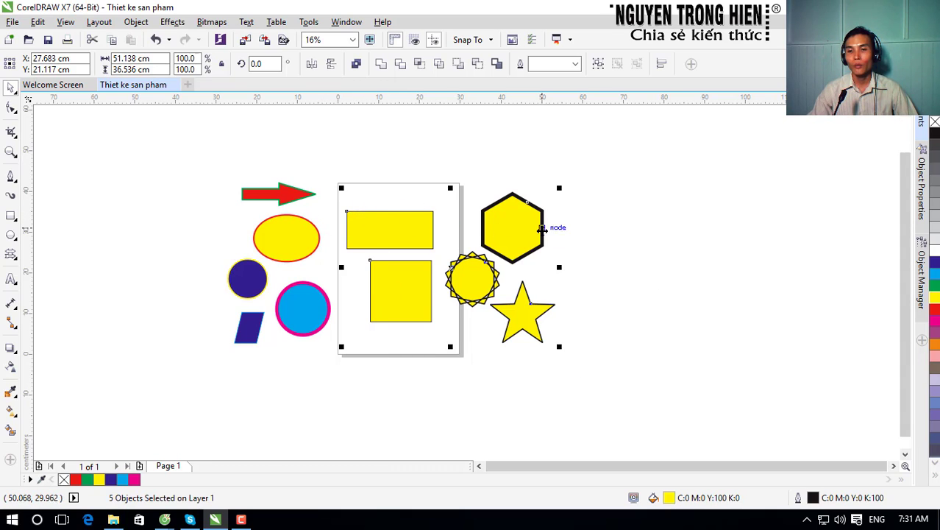
scroll(550, 228, "up", 2)
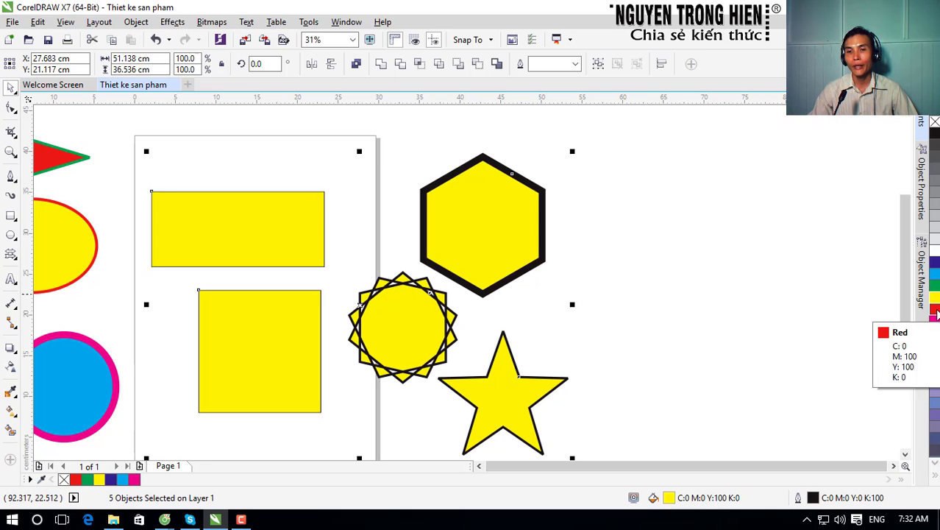
right_click(935, 310)
scroll(711, 357, "down", 1)
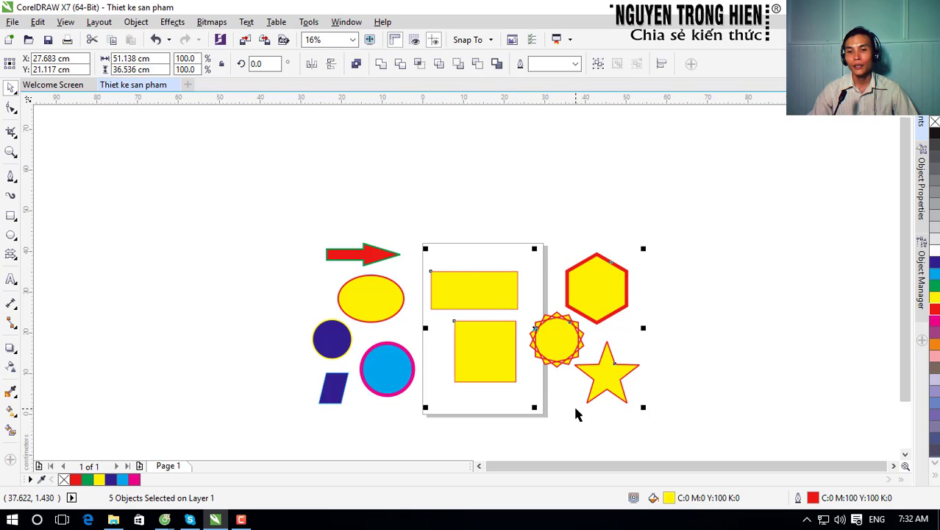
scroll(577, 406, "up", 1)
scroll(556, 389, "down", 1)
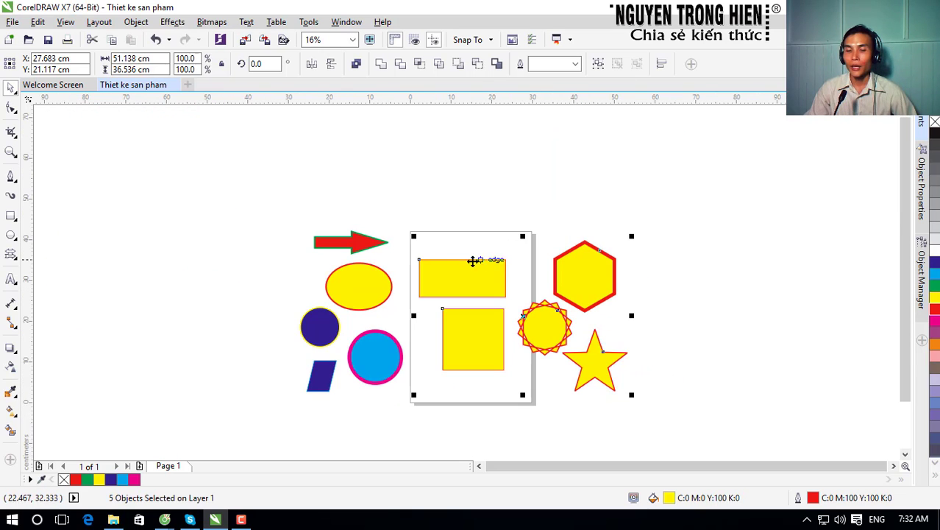
left_click(610, 180)
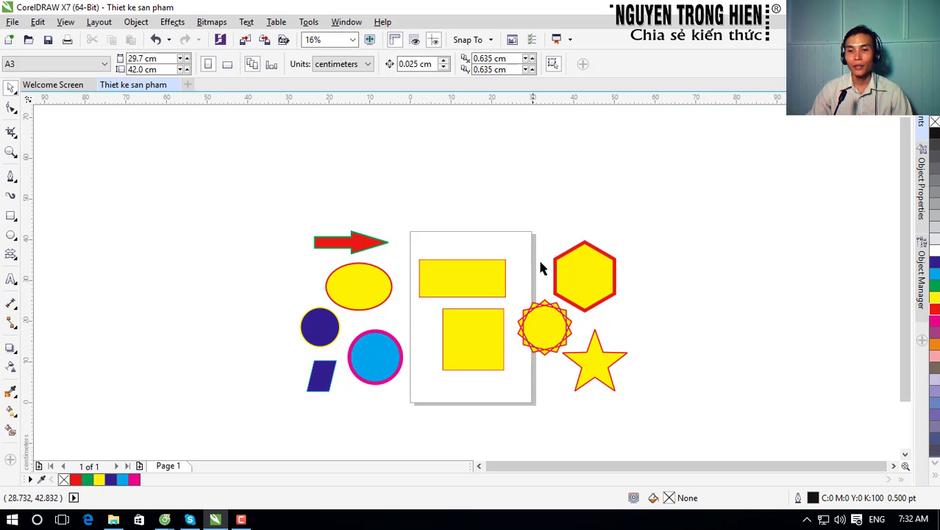
Step: Move the hexagon to the page's upper-right corner and scale it up proportionally to about 26 by 30 cm
left_click(596, 281)
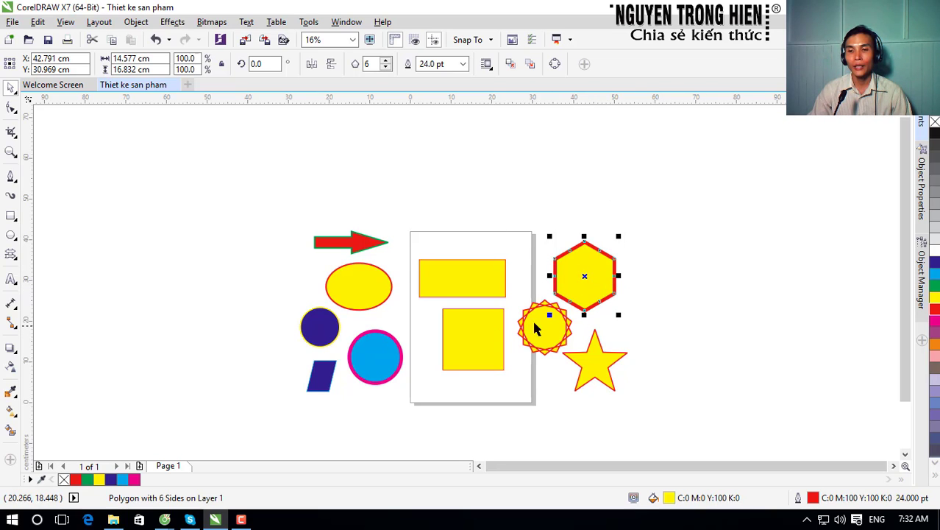
left_click(647, 278)
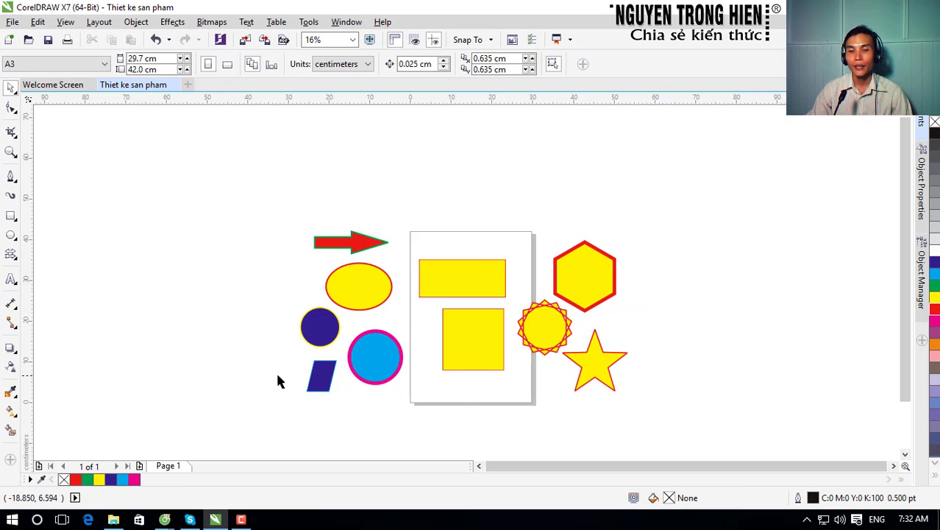
left_click(590, 282)
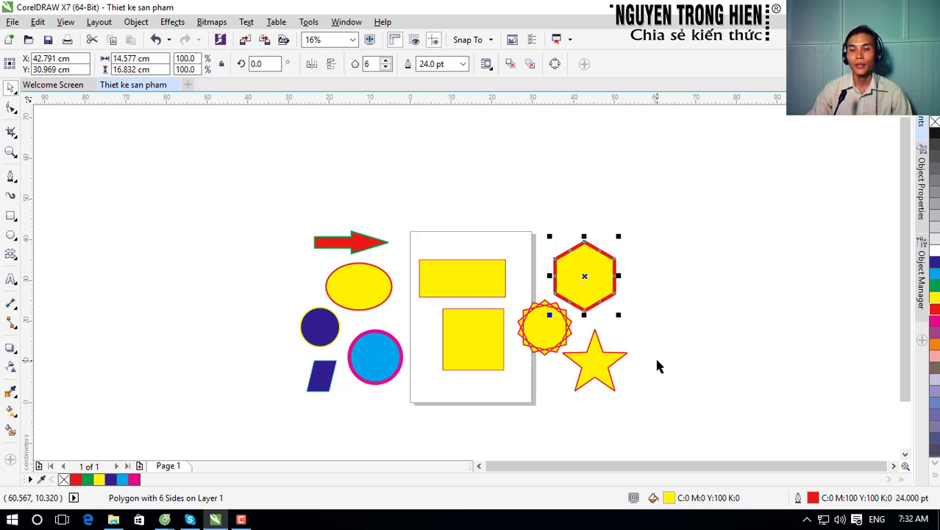
left_click_drag(590, 275, 501, 228)
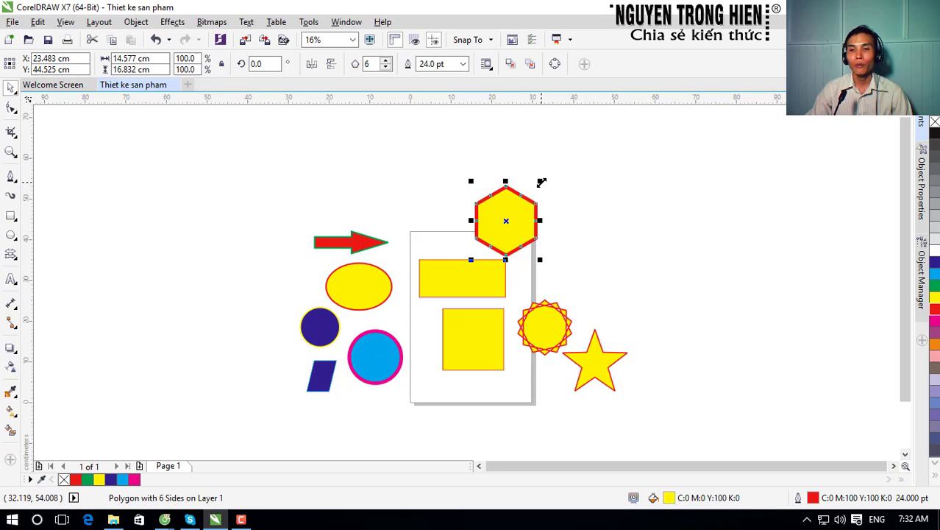
left_click_drag(541, 181, 627, 122)
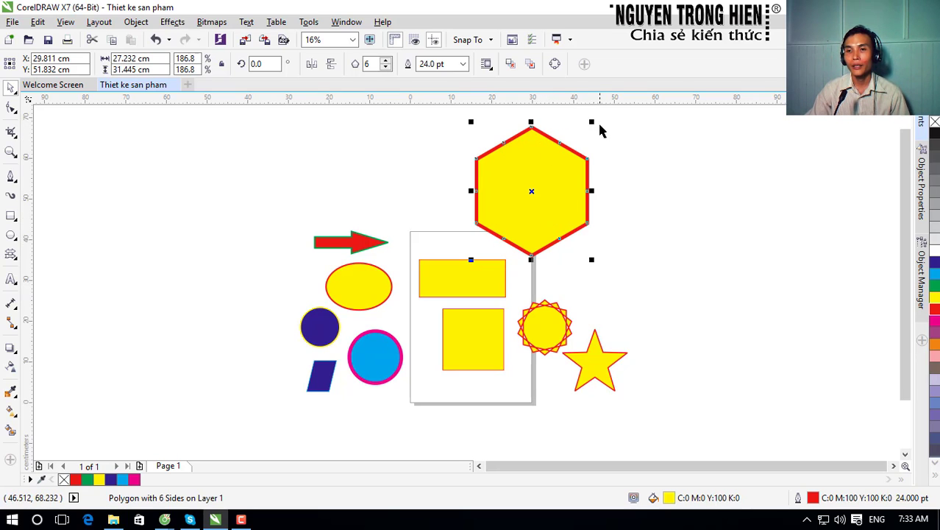
left_click_drag(592, 122, 622, 154)
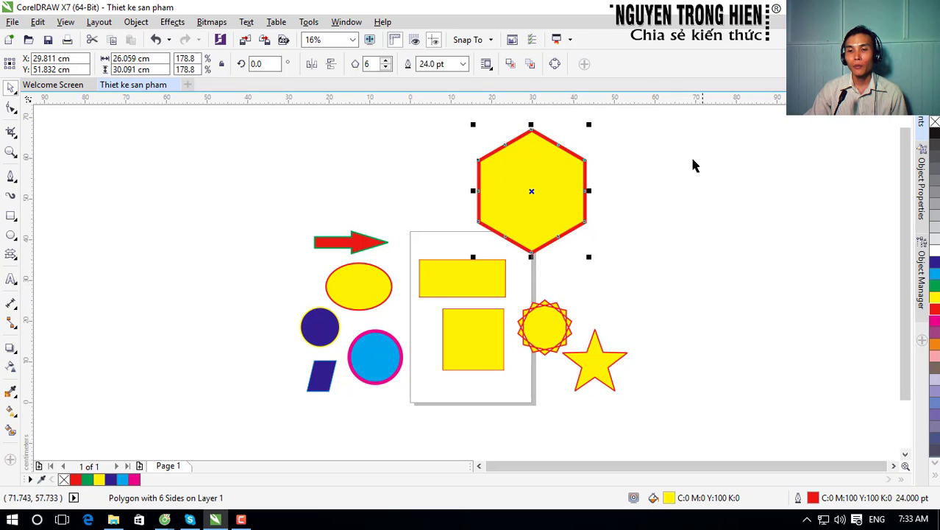
Step: Rotate the enlarged hexagon about its center to an angle of about 44 degrees and deselect it
left_click(531, 191)
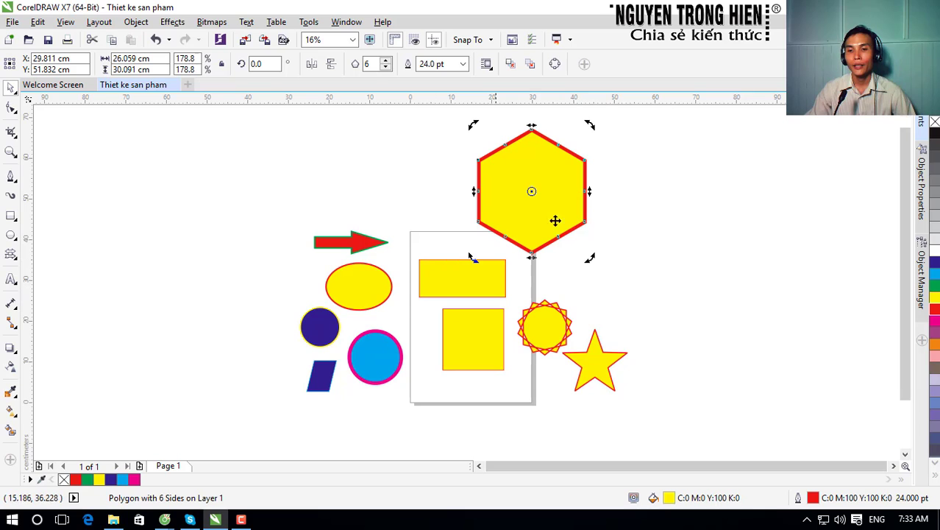
left_click_drag(590, 125, 528, 123)
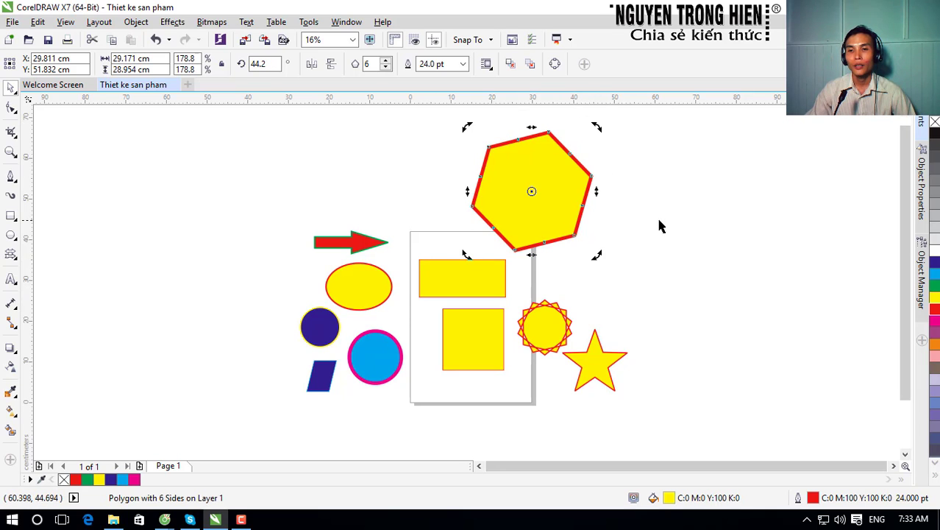
left_click(660, 226)
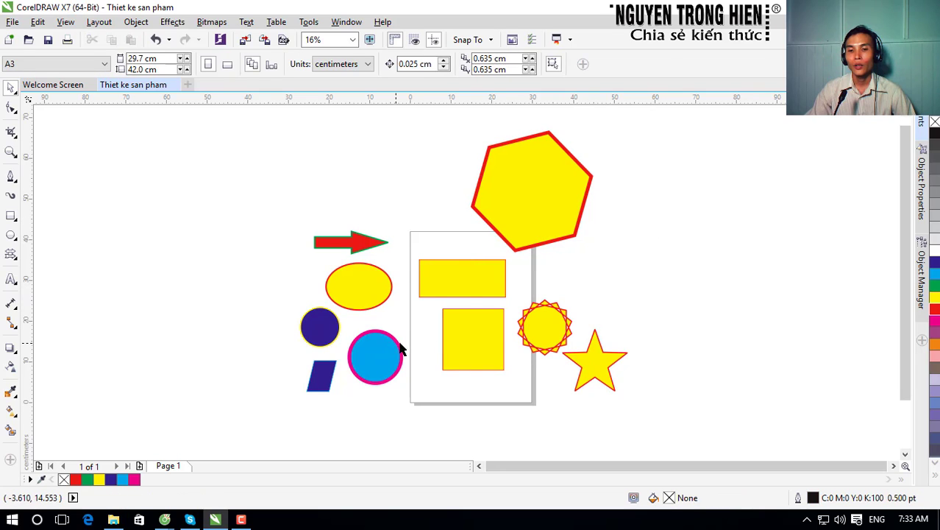
Step: Move the yellow square off the page, to the right of the hexagon, and rotate it to stand as a diamond
left_click(480, 345)
left_click_drag(480, 346, 698, 218)
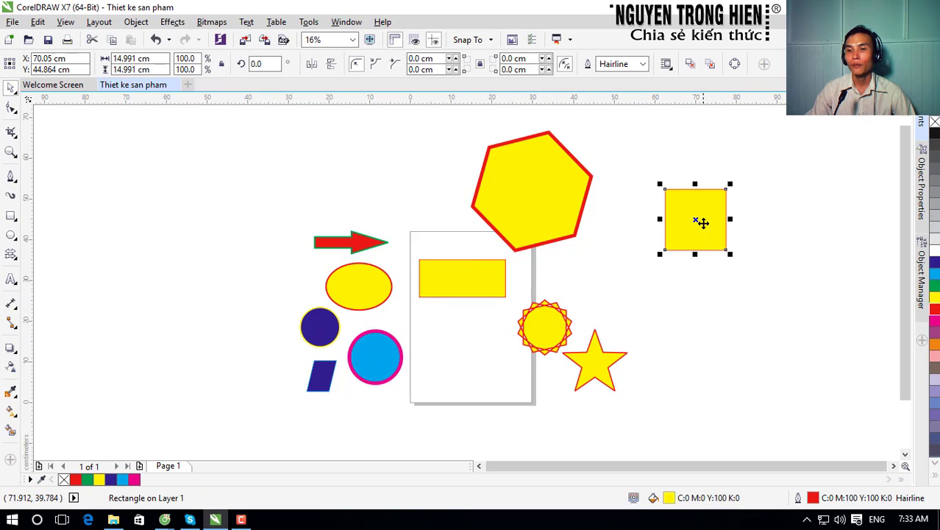
left_click(695, 221)
left_click_drag(732, 185, 691, 171)
left_click(735, 313)
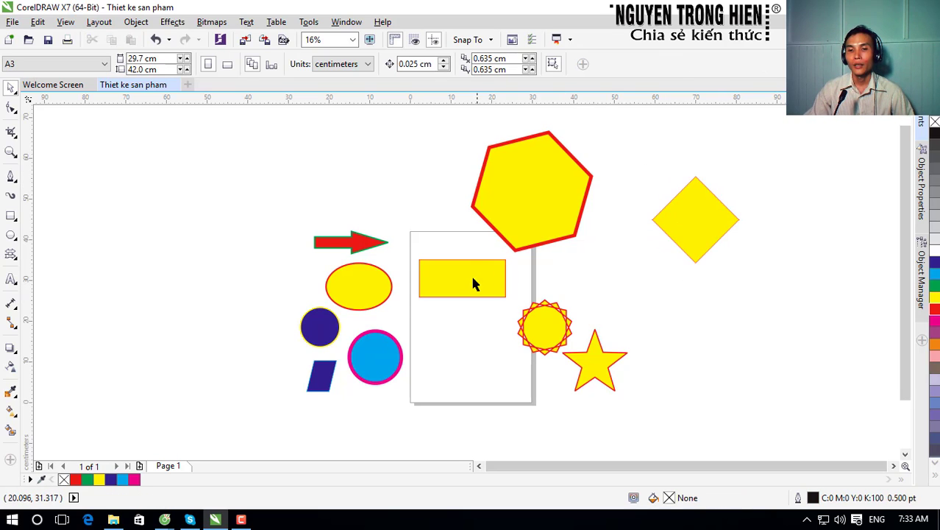
Step: Mirror the red arrow horizontally so it points left, move it up and away from the ellipse, and deselect it
left_click(362, 246)
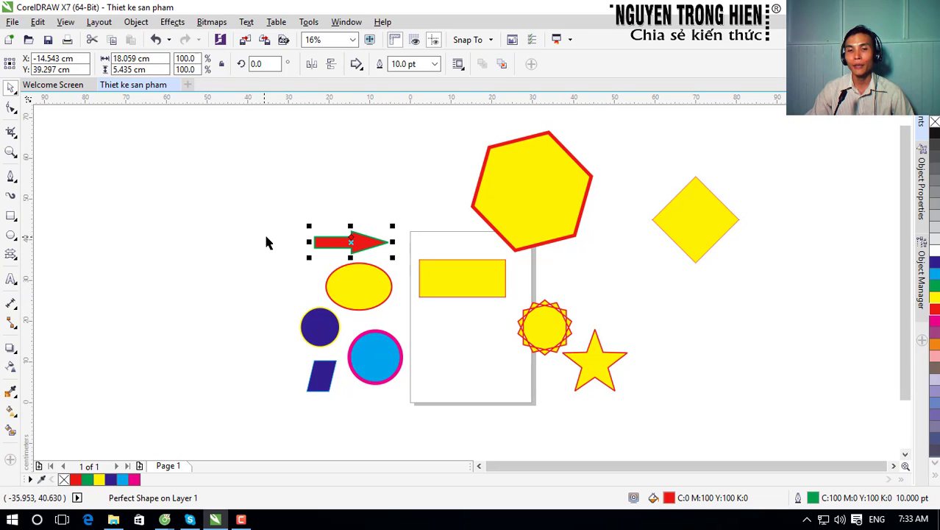
left_click(312, 64)
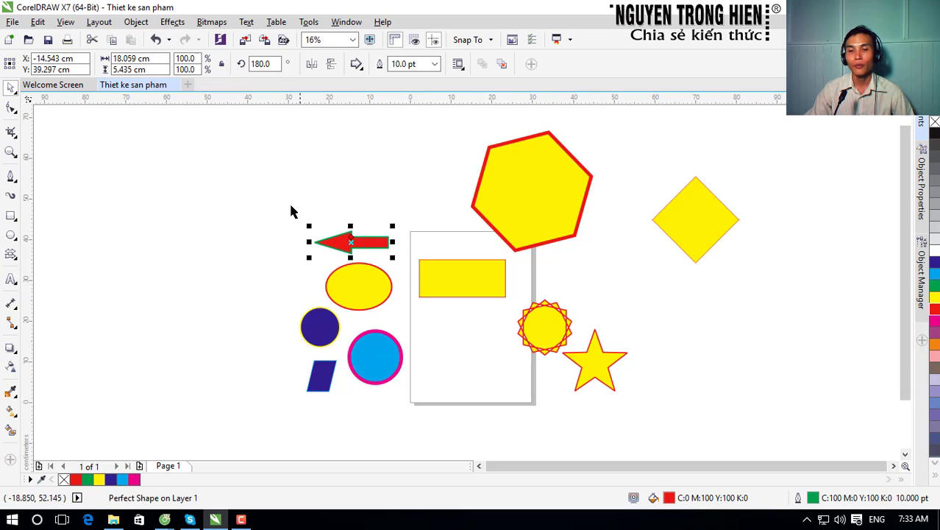
left_click(413, 241)
left_click_drag(357, 242, 299, 197)
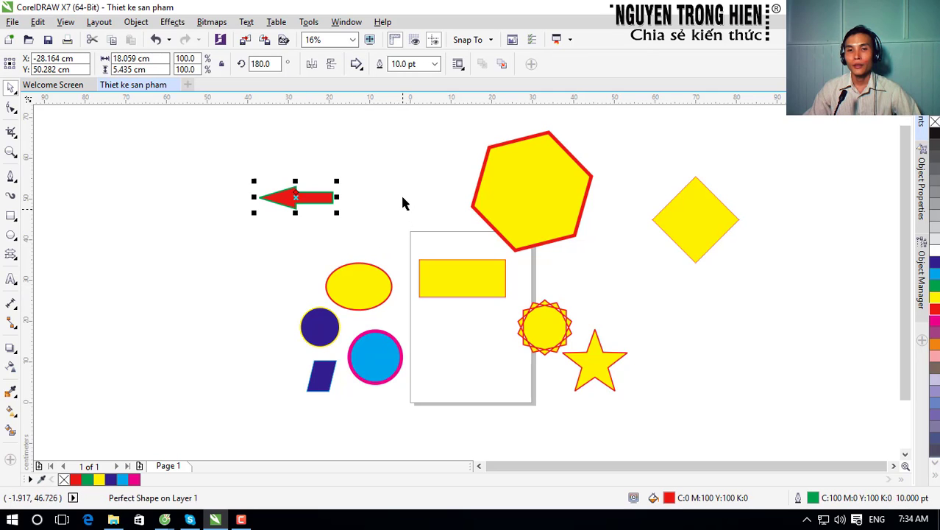
left_click(256, 148)
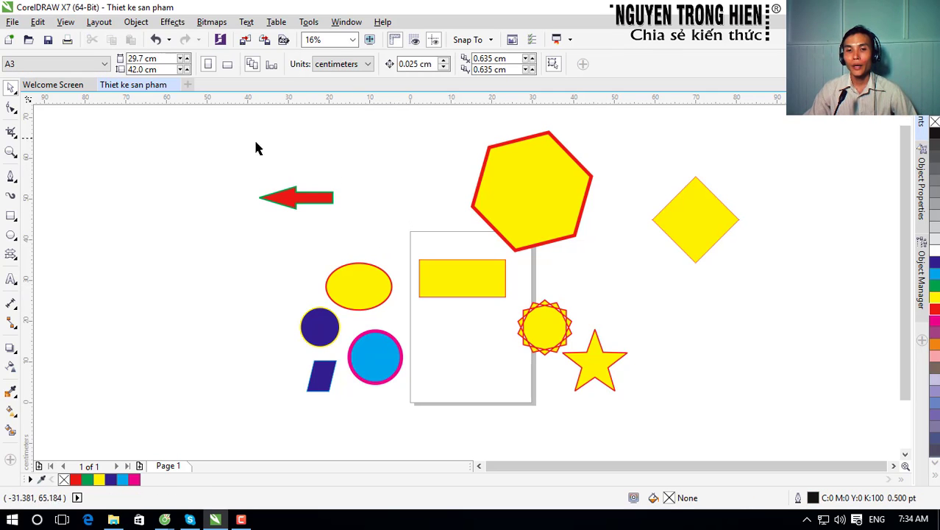
Step: Draw a three-way arrow preset shape about 32 by 23.4 cm in the empty area left of the circles
left_click(315, 197)
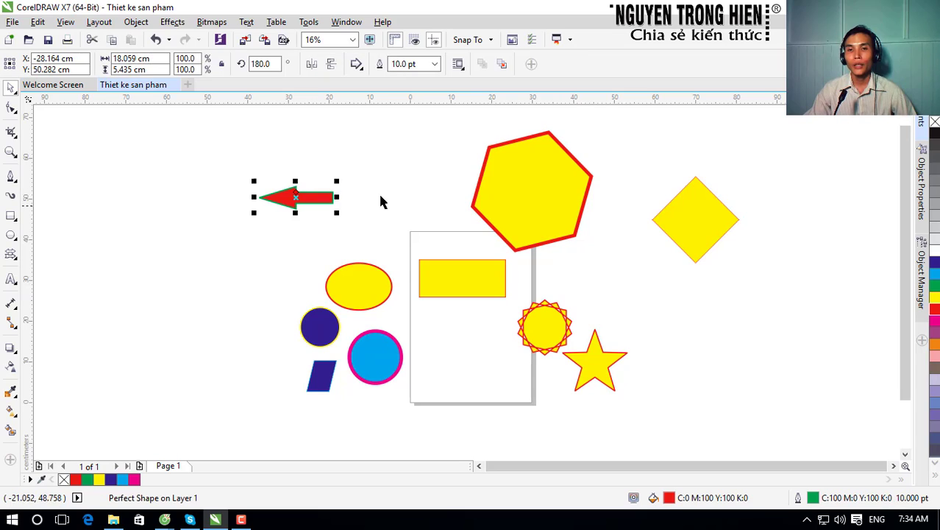
left_click(358, 65)
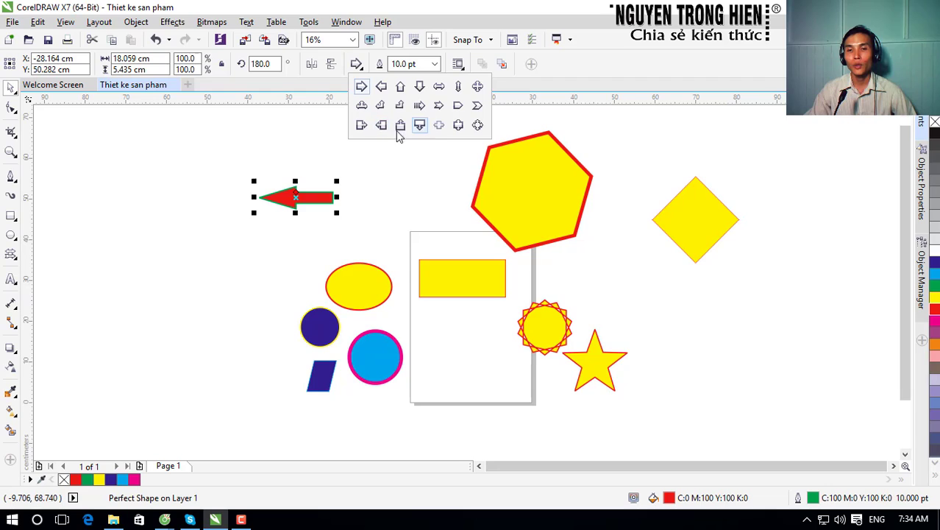
left_click(362, 106)
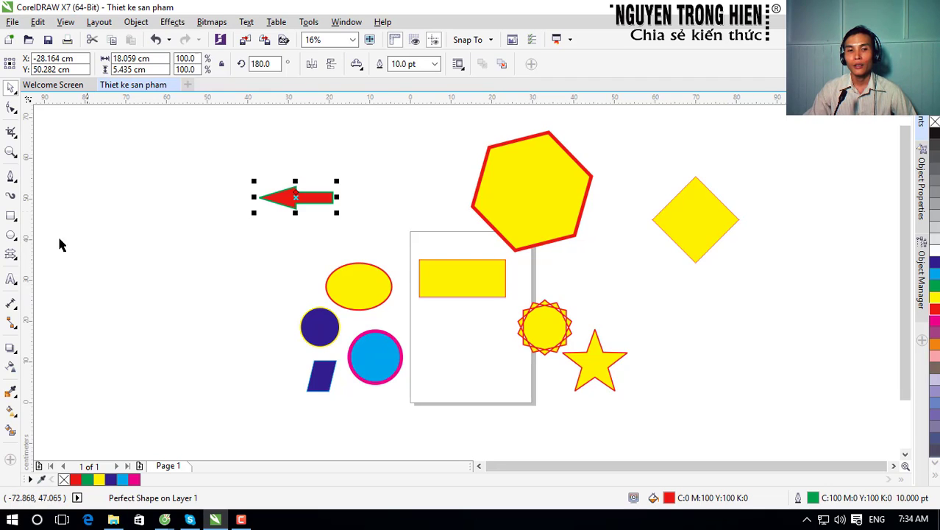
left_click(11, 255)
left_click_drag(117, 250, 248, 346)
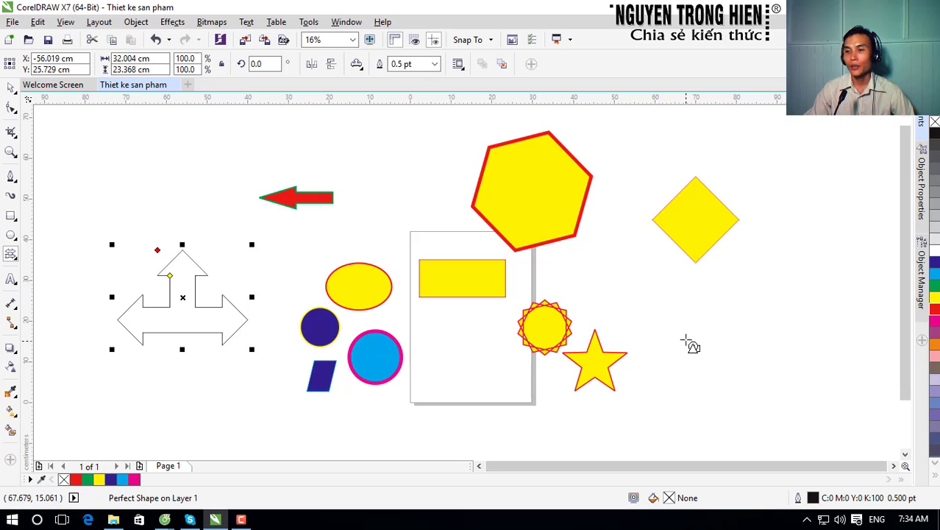
Step: Fill the three-way arrow with cyan, color its outline cyan as well, and deselect it
left_click(935, 275)
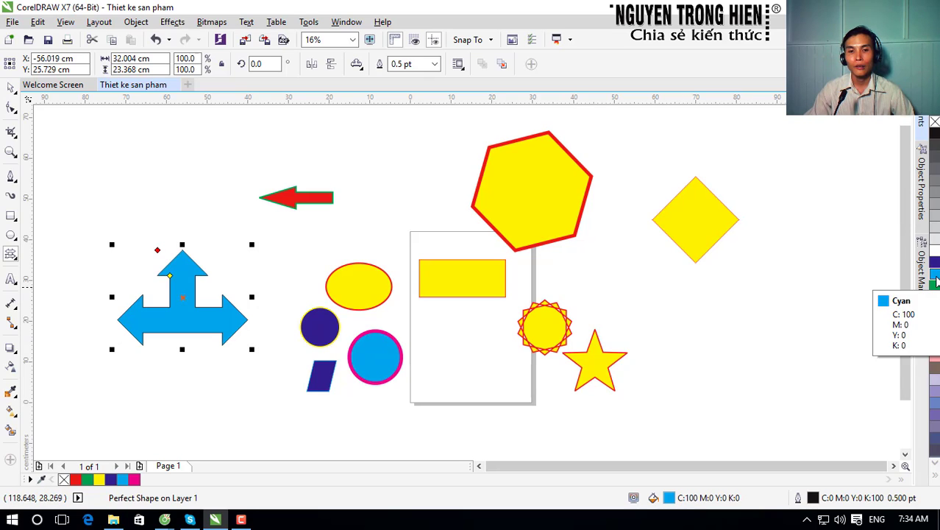
right_click(935, 275)
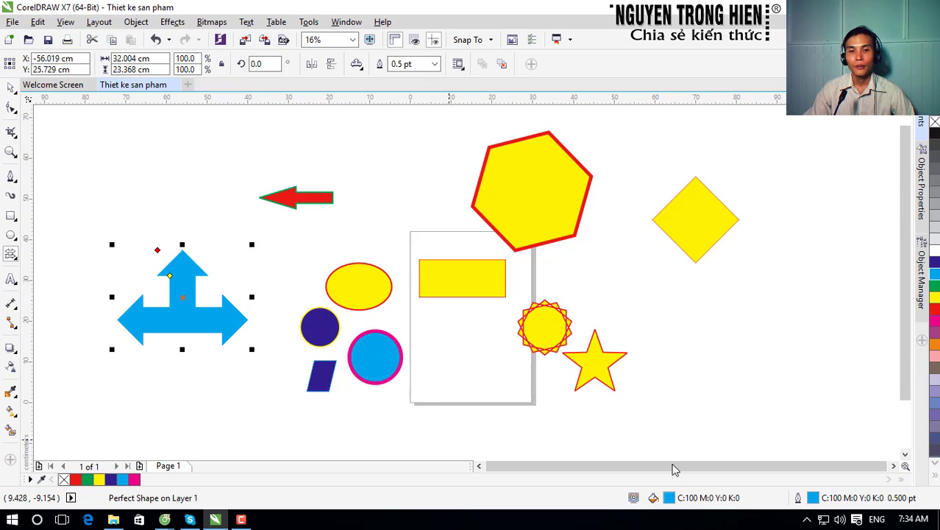
left_click(10, 88)
key("Escape")
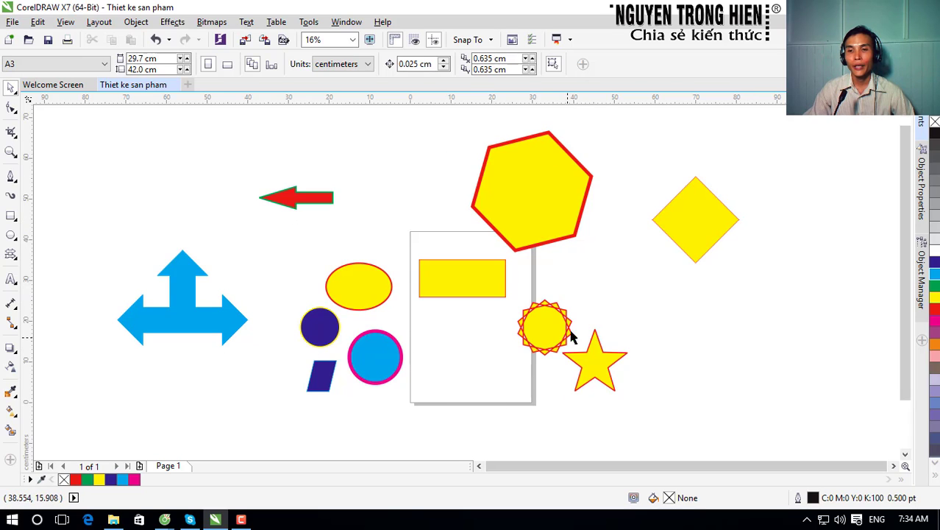
Step: Remove the outline from the large rotated hexagon and deselect it
left_click(552, 157)
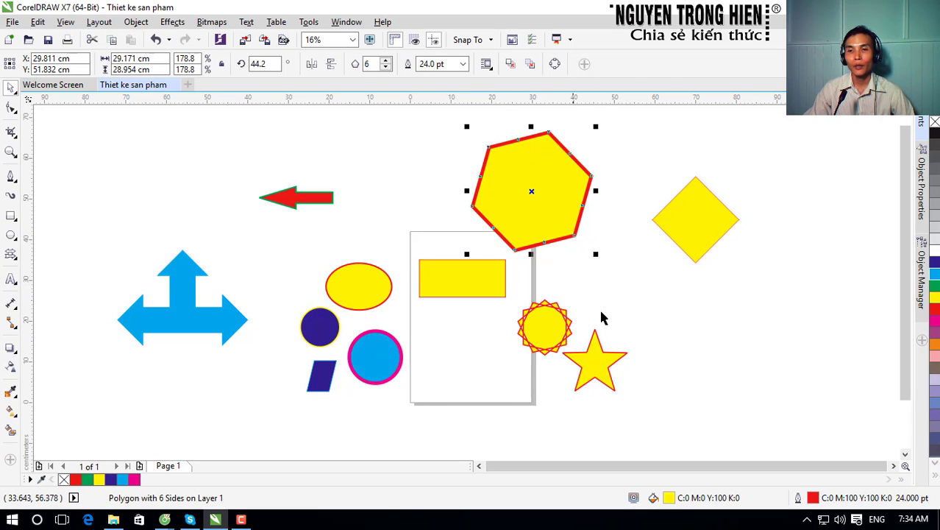
right_click(935, 121)
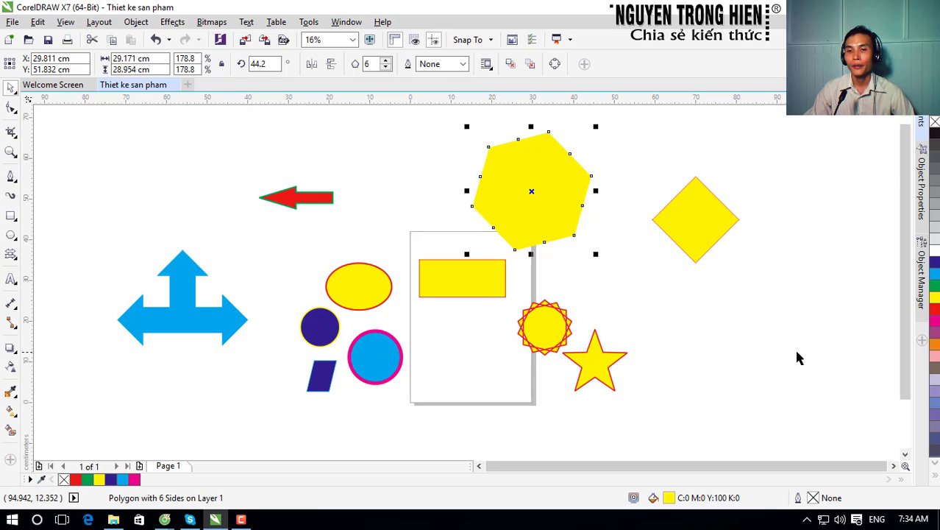
left_click(796, 350)
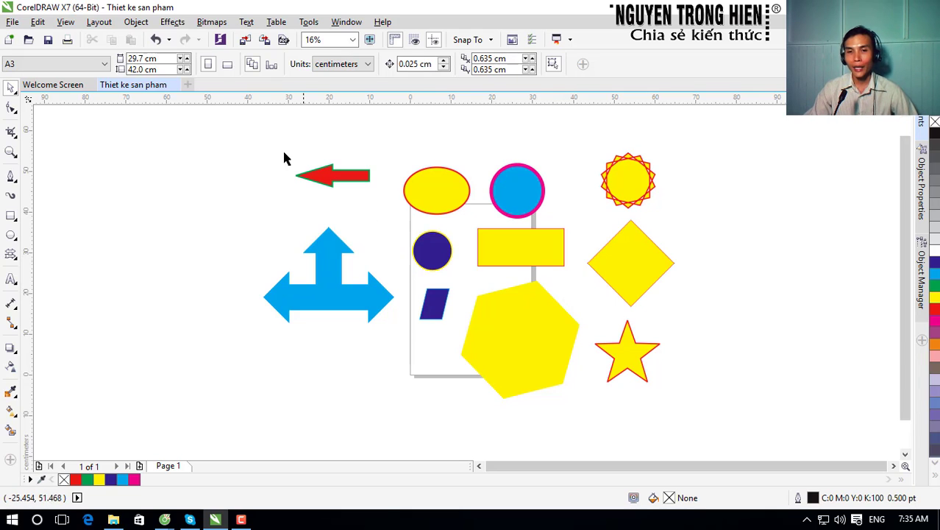
Step: Select all the shapes on and around the page together
left_click_drag(215, 128, 773, 424)
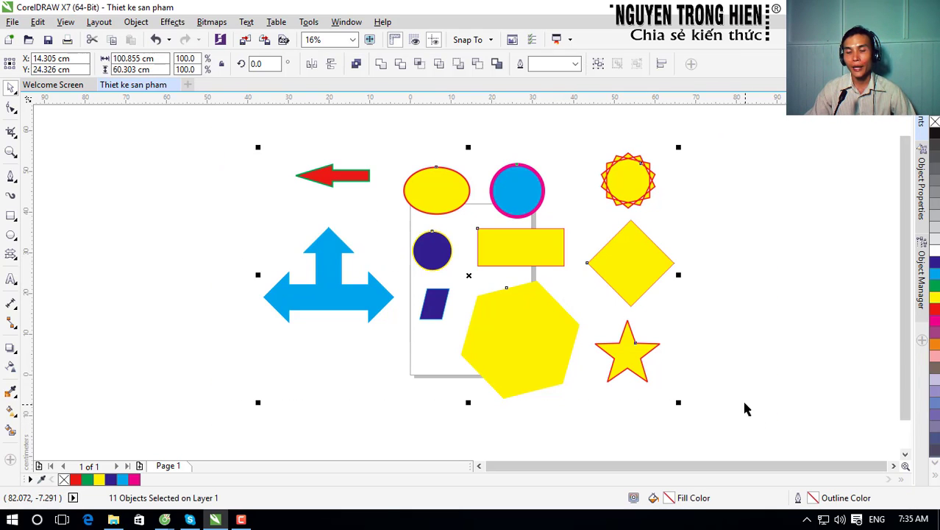